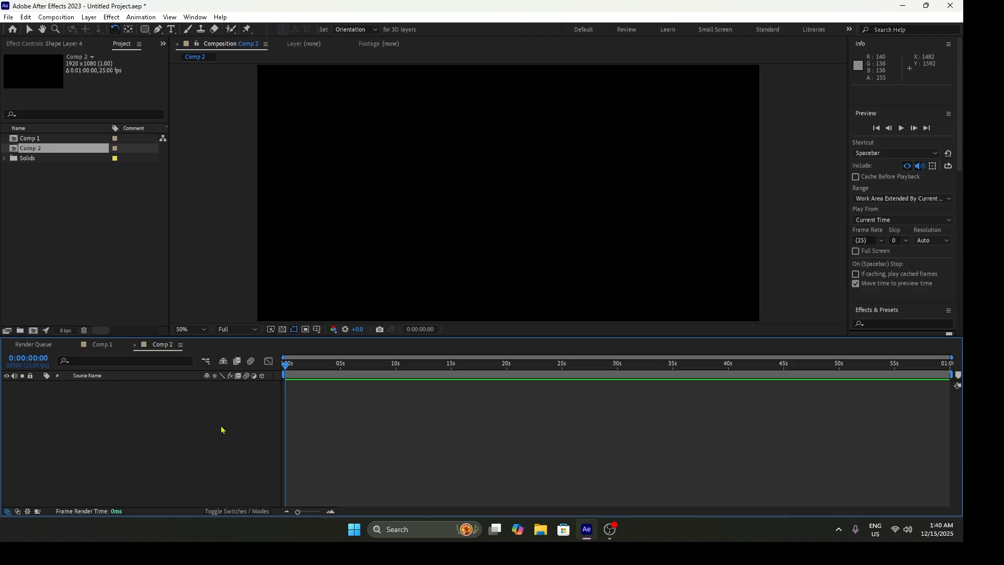
- Add a new shape layer to the Comp 2 composition
right_click(159, 402)
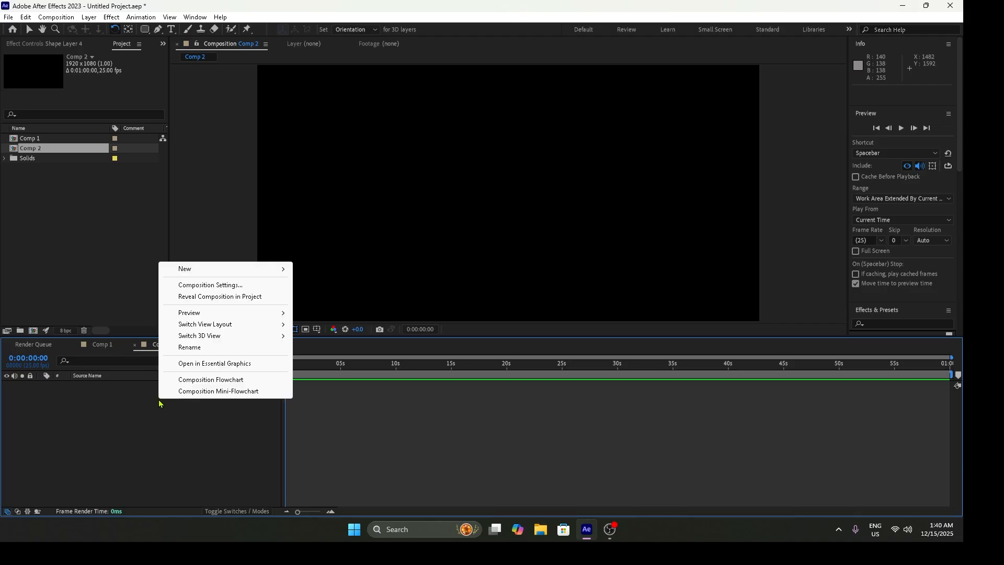
mouse_move(281, 275)
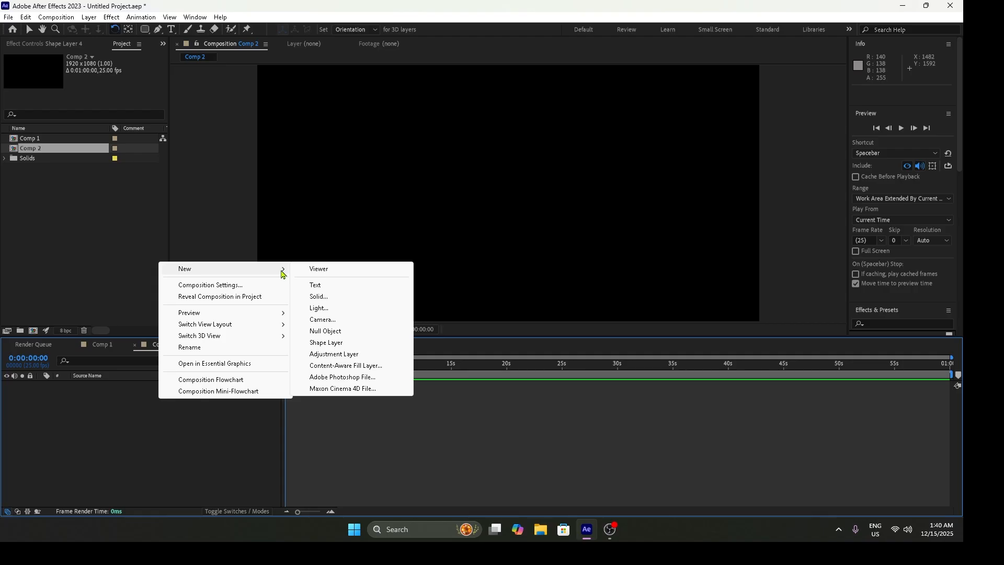
left_click(341, 344)
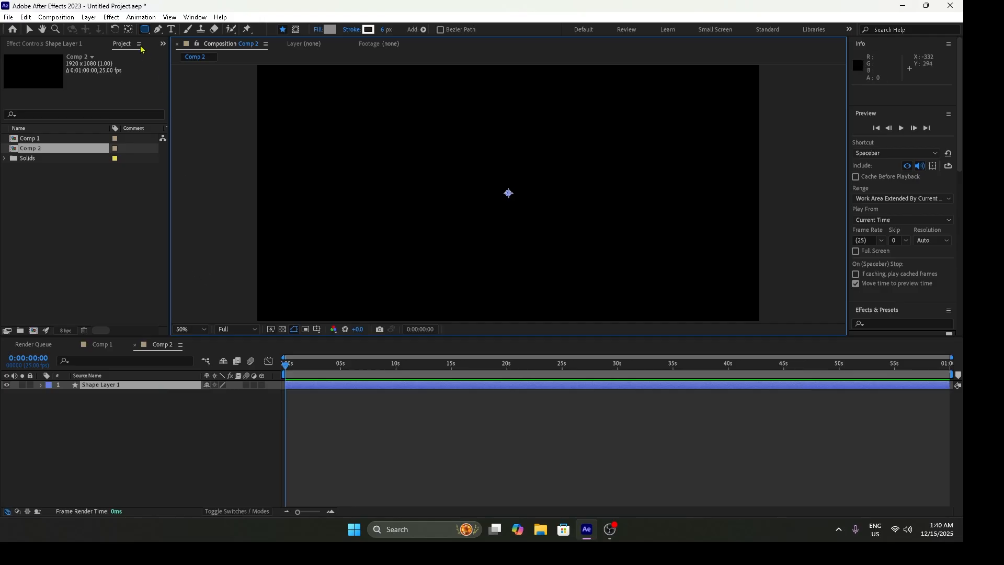
- Draw a filled rounded rectangle about 462 px wide and 536 px high in the middle of the frame, with clearly rounded corners
left_click_drag(145, 29, 188, 44)
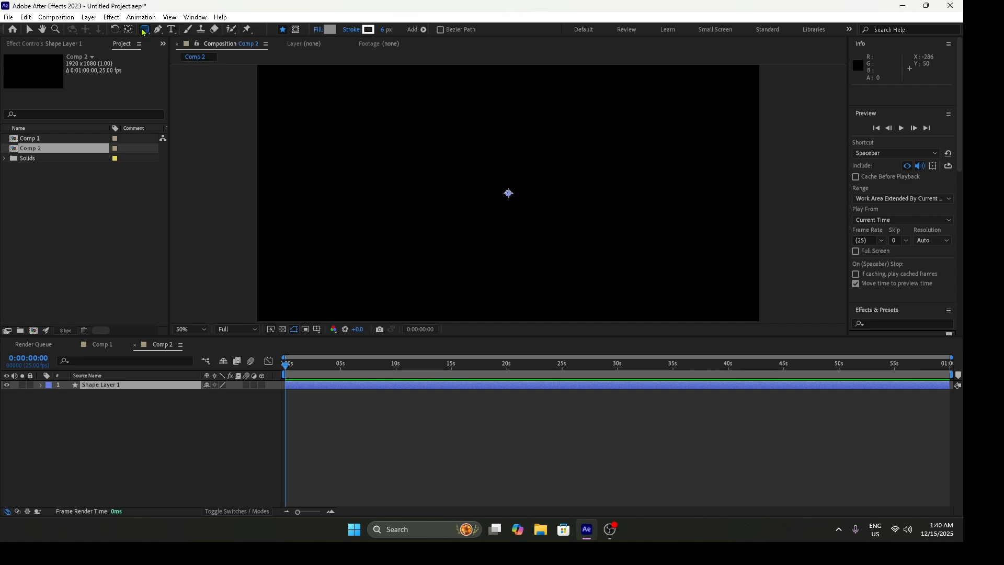
left_click_drag(447, 128, 566, 268)
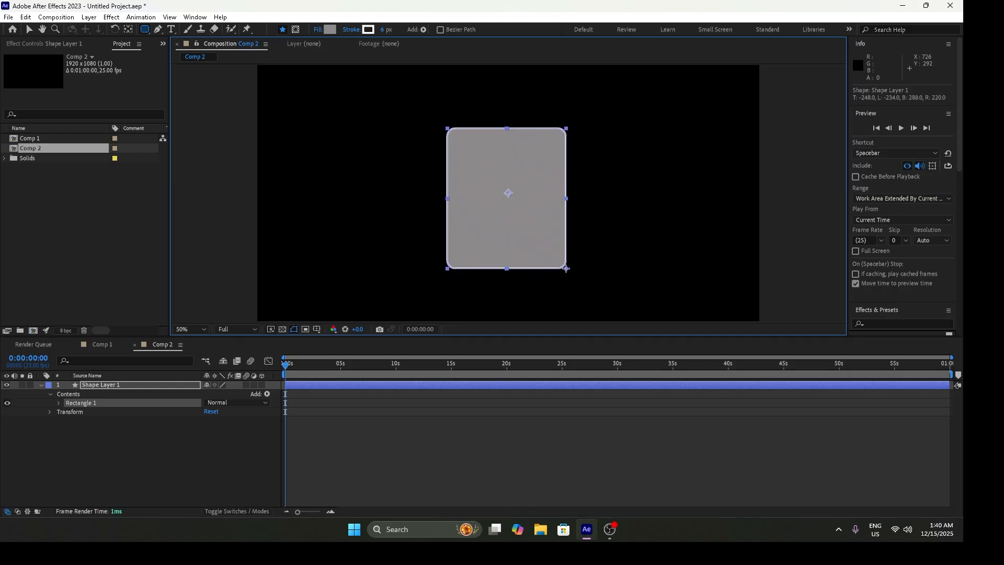
key("Up")
key("Up")
key("Up")
key("Up")
key("Up")
key("Up")
key("Up")
key("Up")
key("Up")
key("Up")
key("Down")
key("Down")
key("Down")
key("Down")
key("Down")
left_click_drag(566, 268, 569, 268)
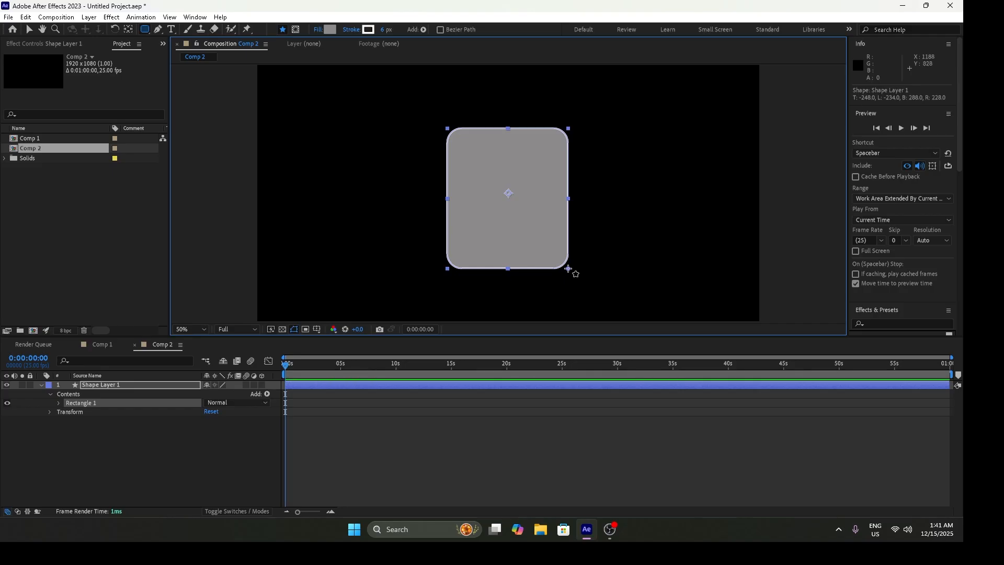
- Collapse the shape layer, duplicate it four times to get five identical cards, and activate the Selection tool
left_click(116, 388)
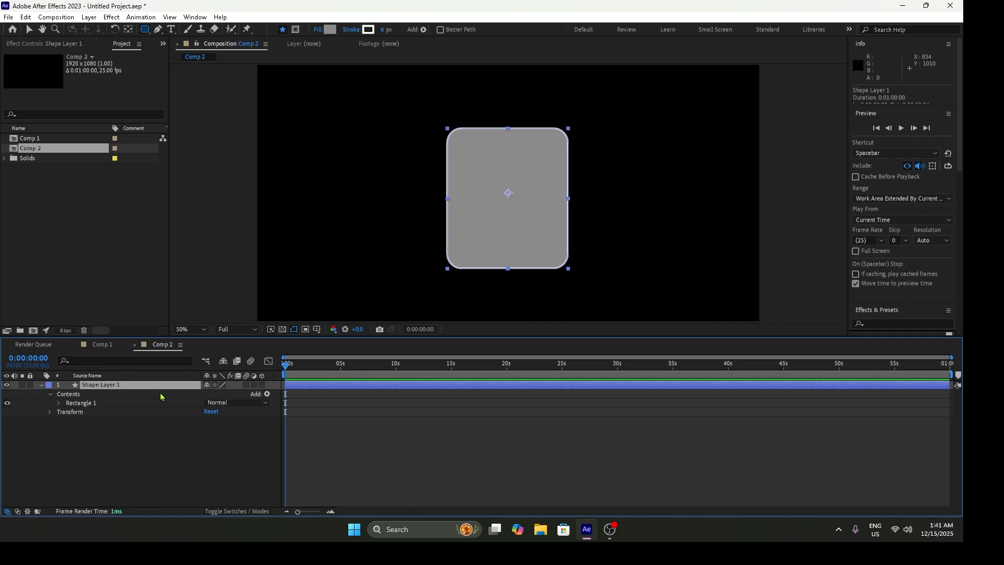
left_click(42, 385)
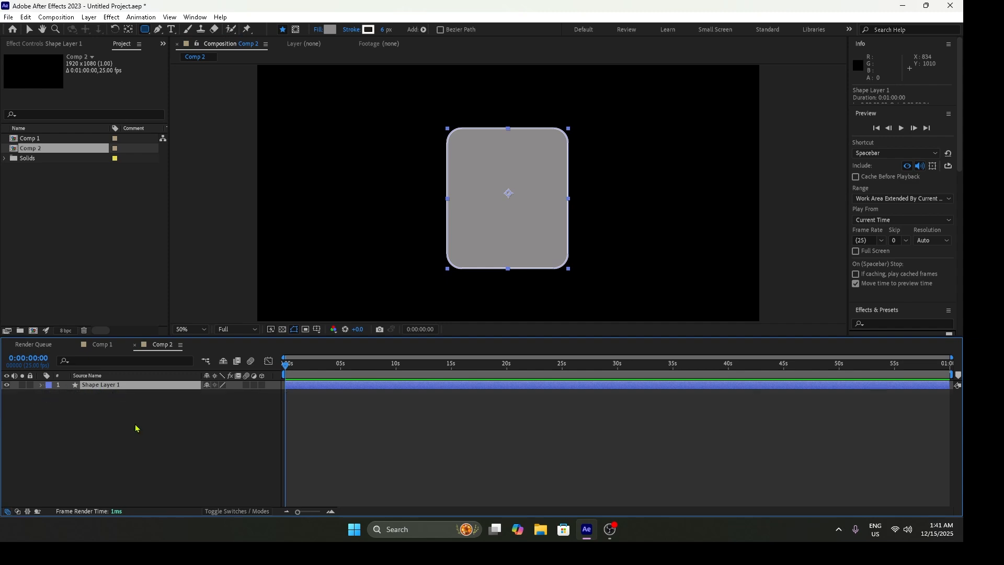
key("ctrl+d")
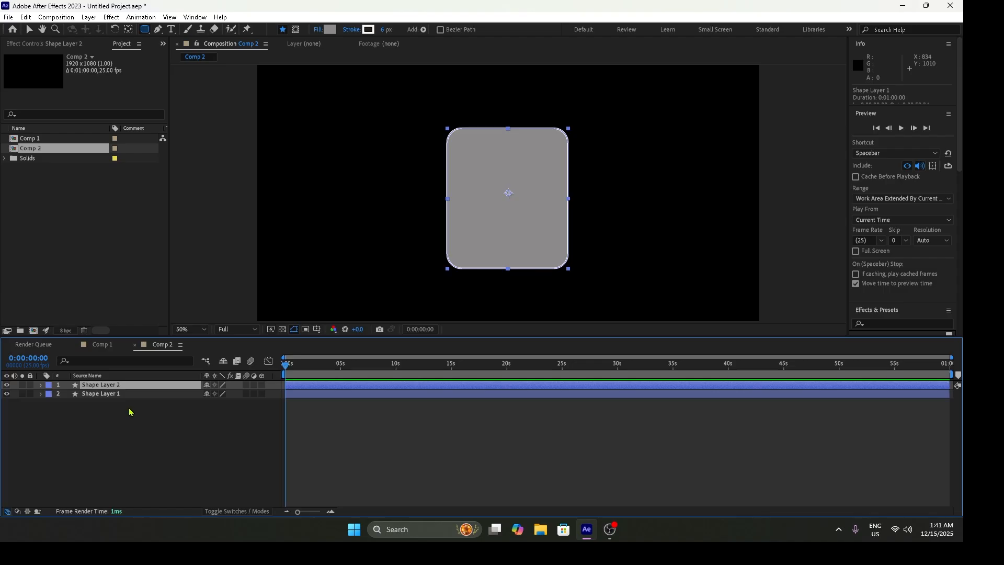
key("ctrl+d")
key("ctrl+d")
key("ctrl+d")
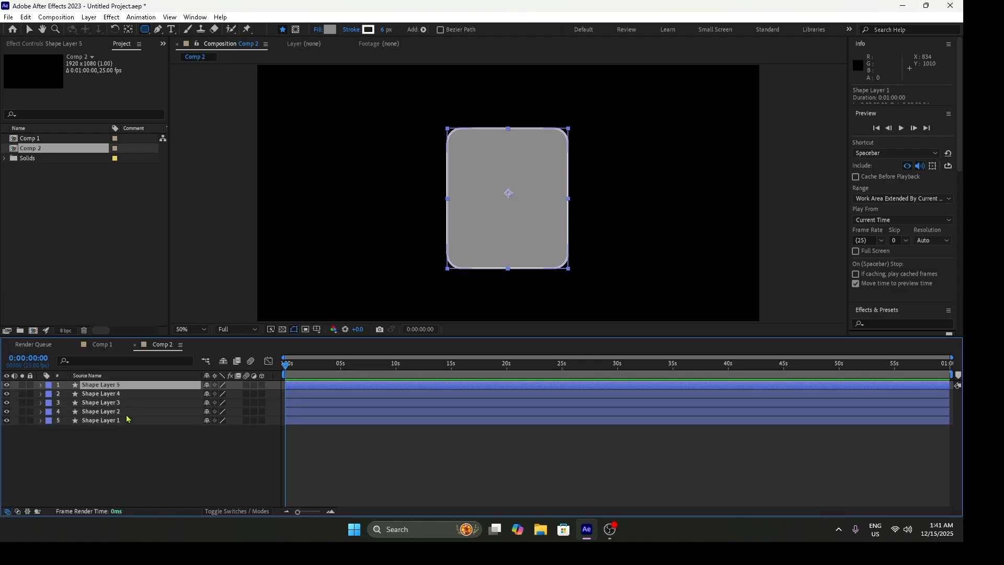
key("v")
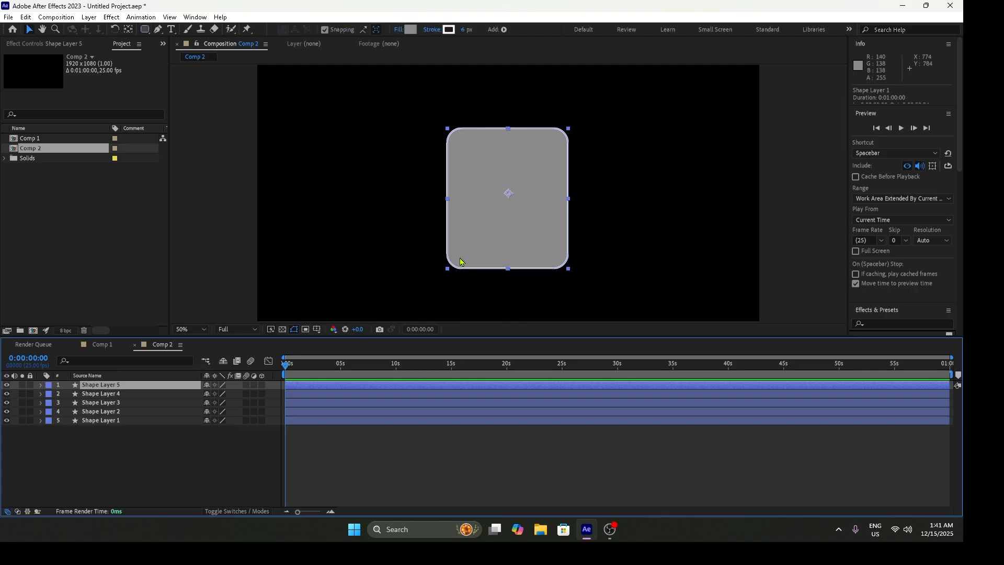
left_click(126, 415)
left_click(142, 386, "shift")
left_click_drag(508, 249, 701, 241)
key("ctrl+z")
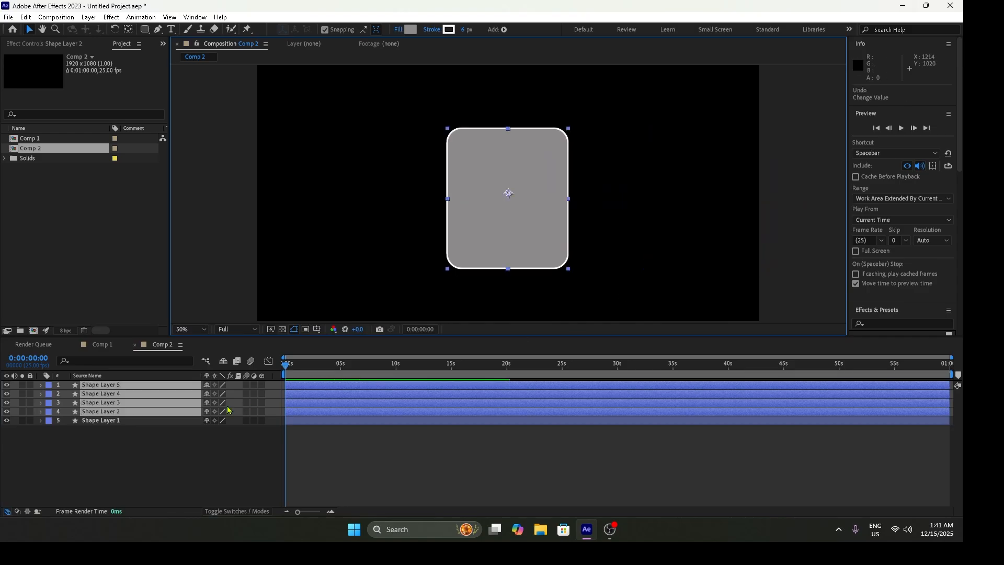
left_click(166, 444)
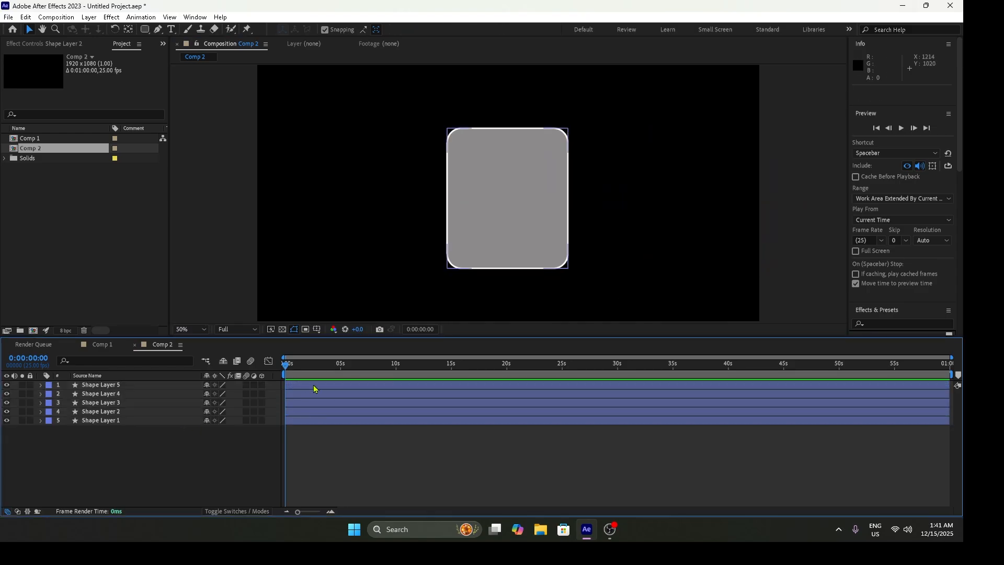
- Spread the stacked cards into a horizontal row, with two on each side of the central card and small gaps between them
left_click(108, 422)
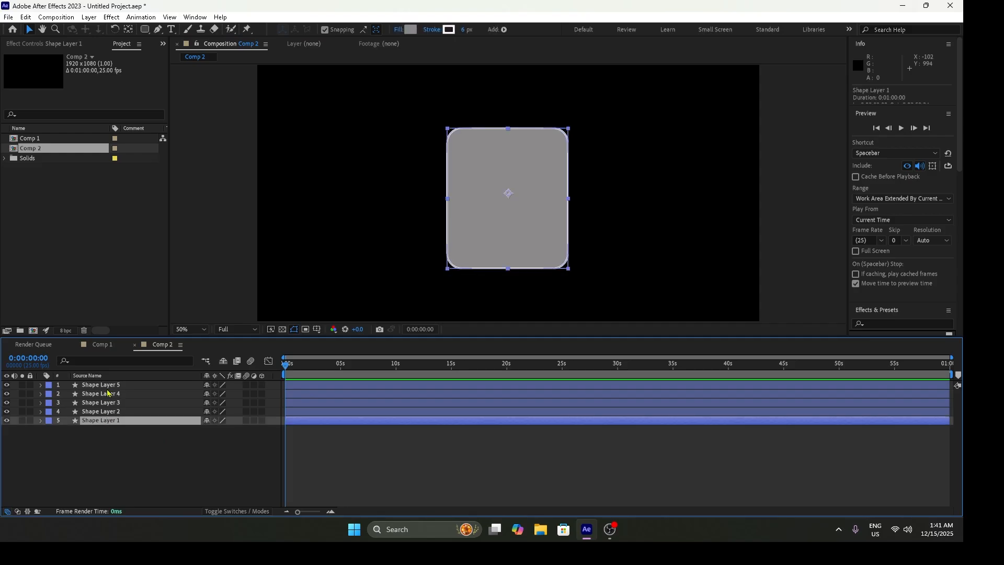
left_click(110, 387, "shift")
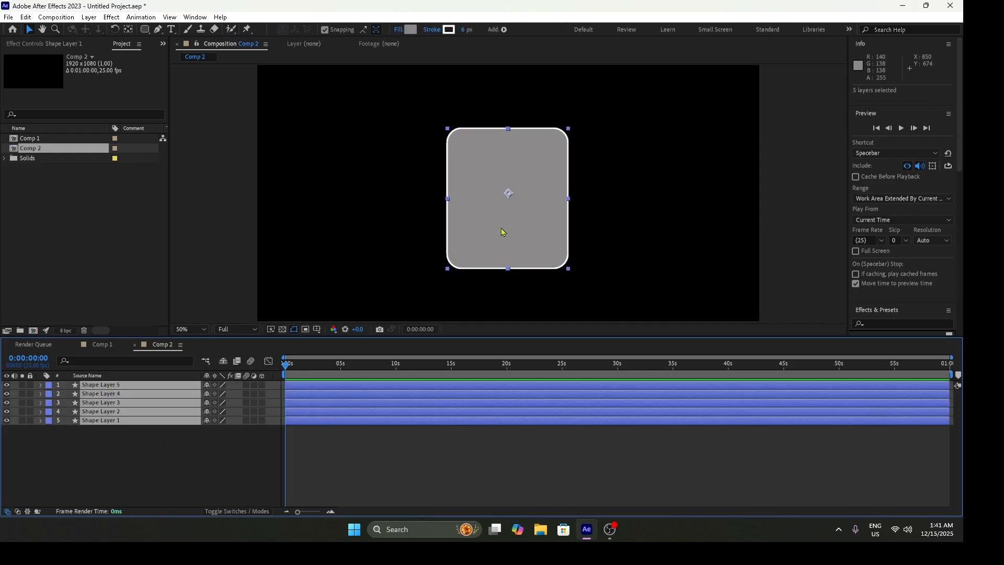
left_click_drag(522, 242, 391, 246)
left_click_drag(471, 242, 616, 235)
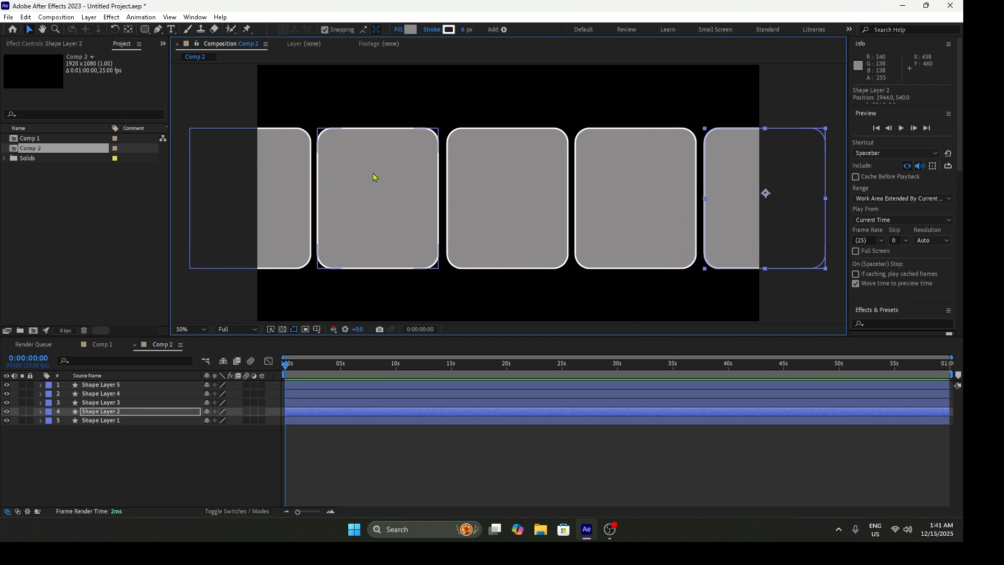
- Distribute all five shape layers horizontally so the gaps between the cards are equal, and clear the selection
left_click_drag(833, 111, 170, 291)
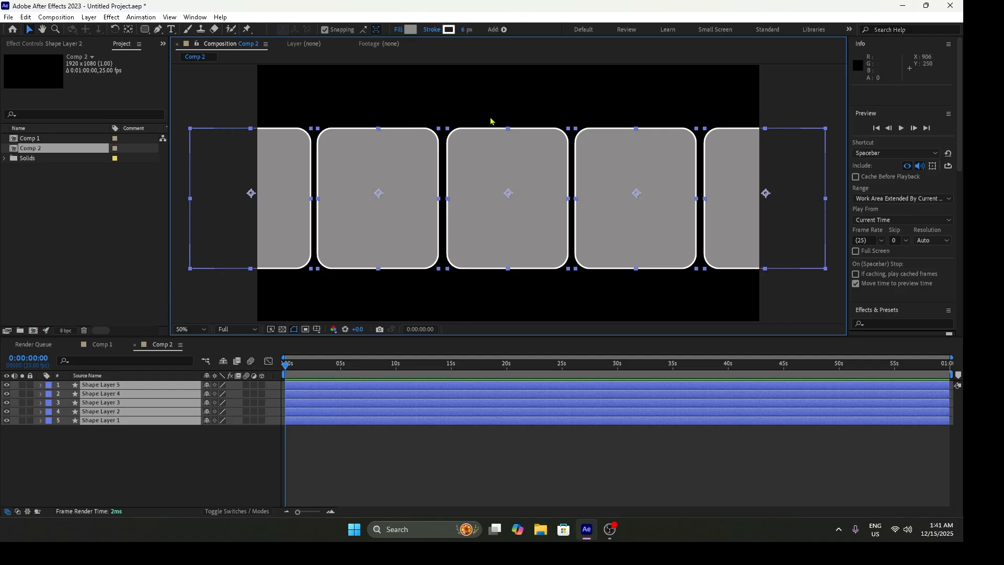
left_click(202, 18)
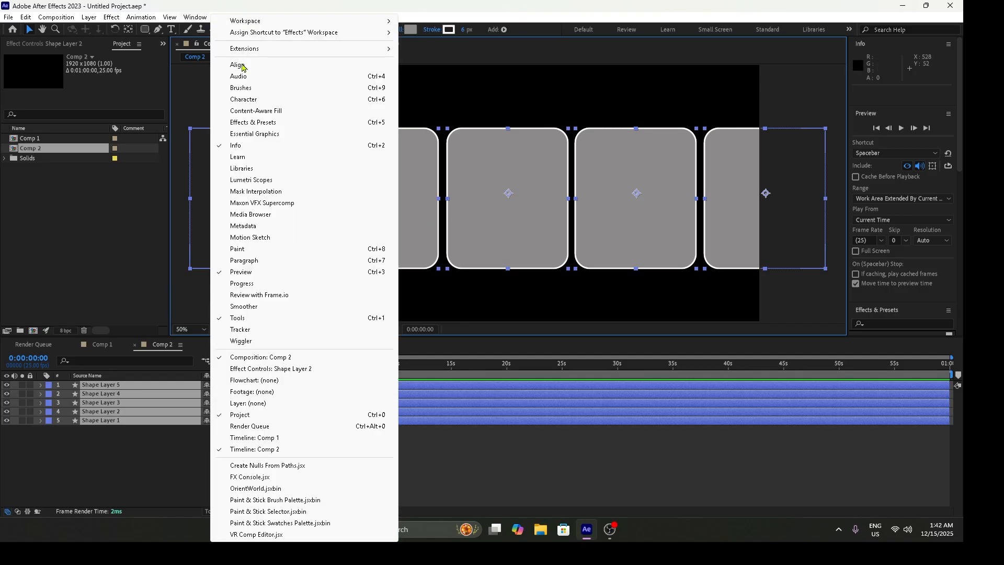
left_click(237, 65)
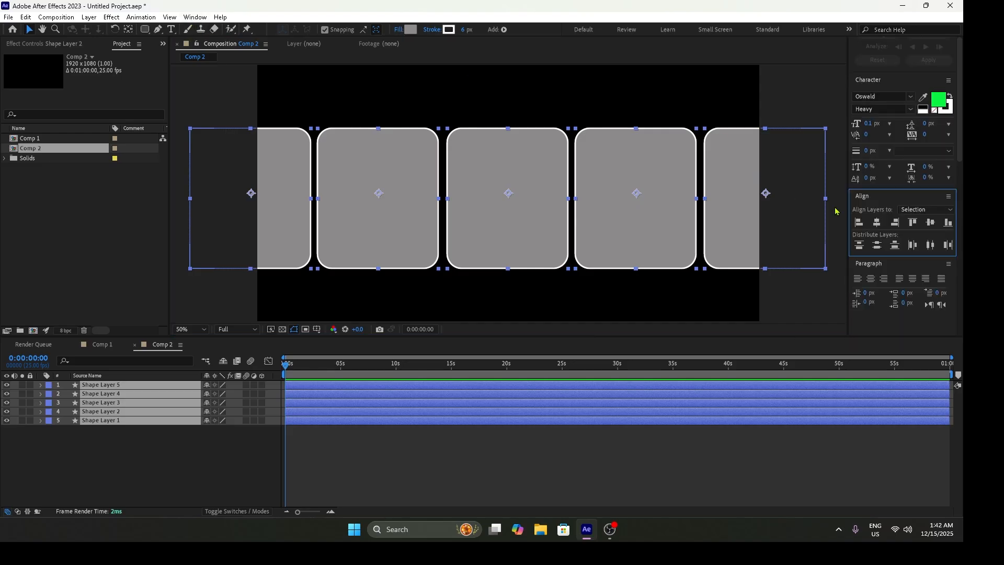
left_click(932, 248)
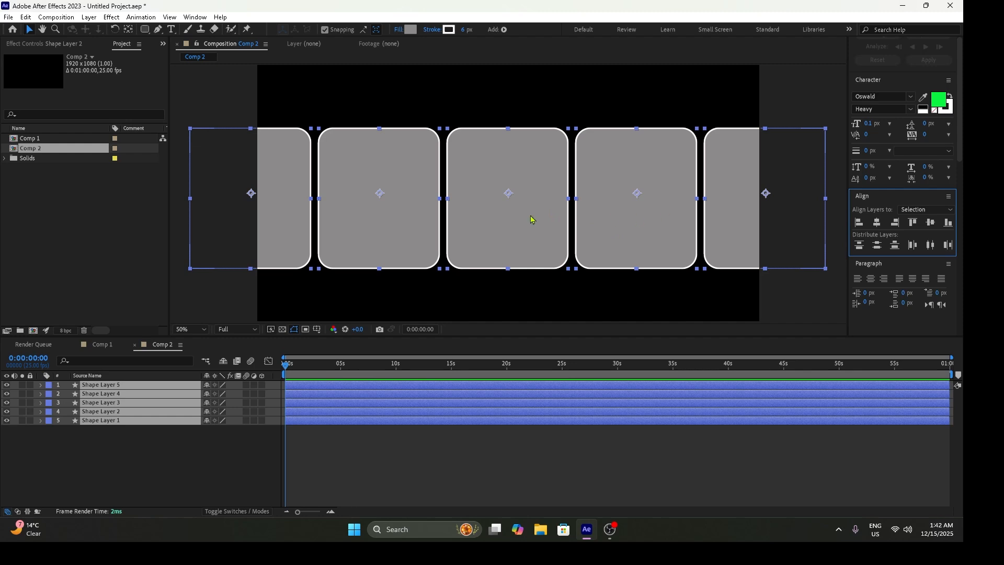
left_click_drag(289, 369, 227, 355)
left_click(204, 446)
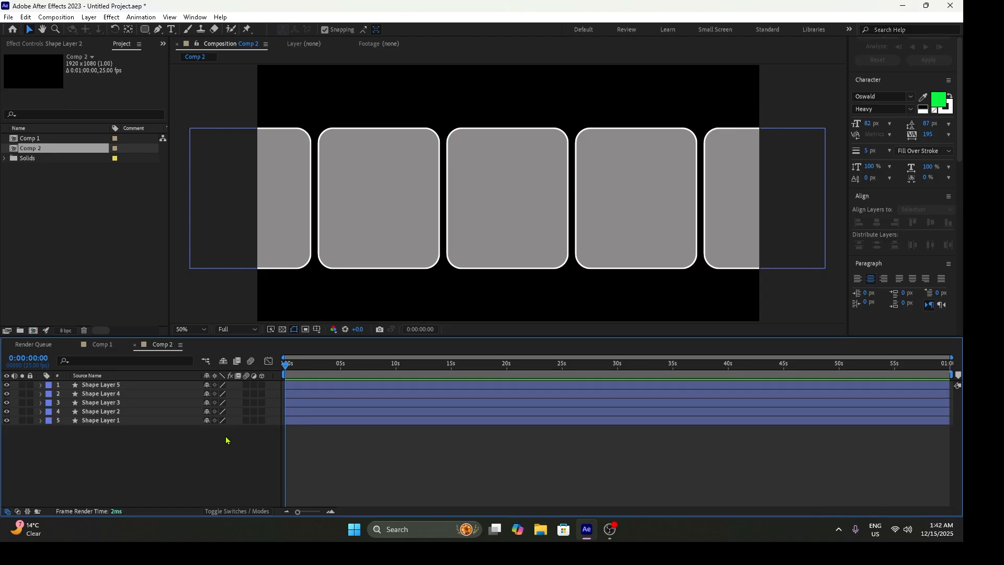
- Add a null object above the five shape layers
right_click(226, 441)
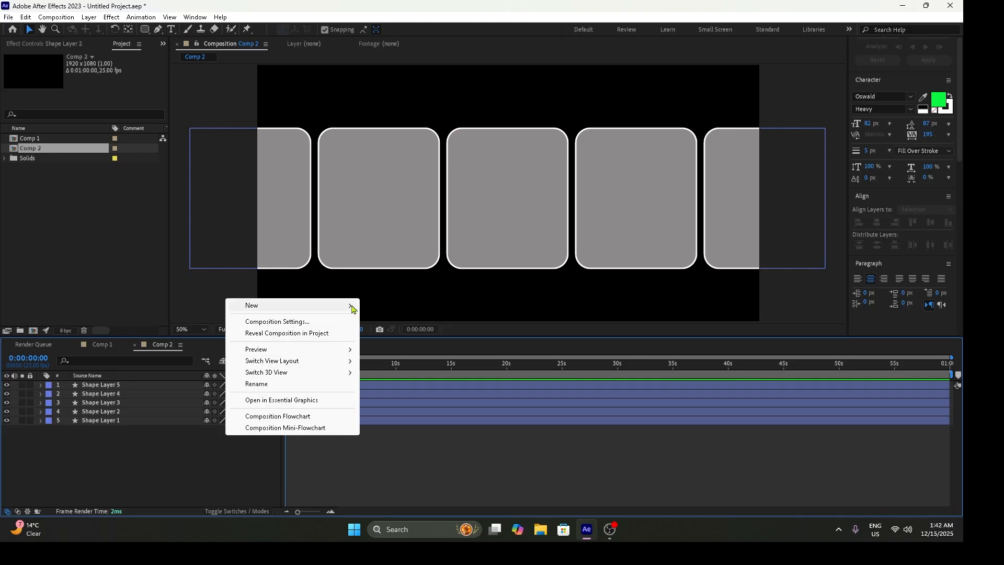
mouse_move(352, 307)
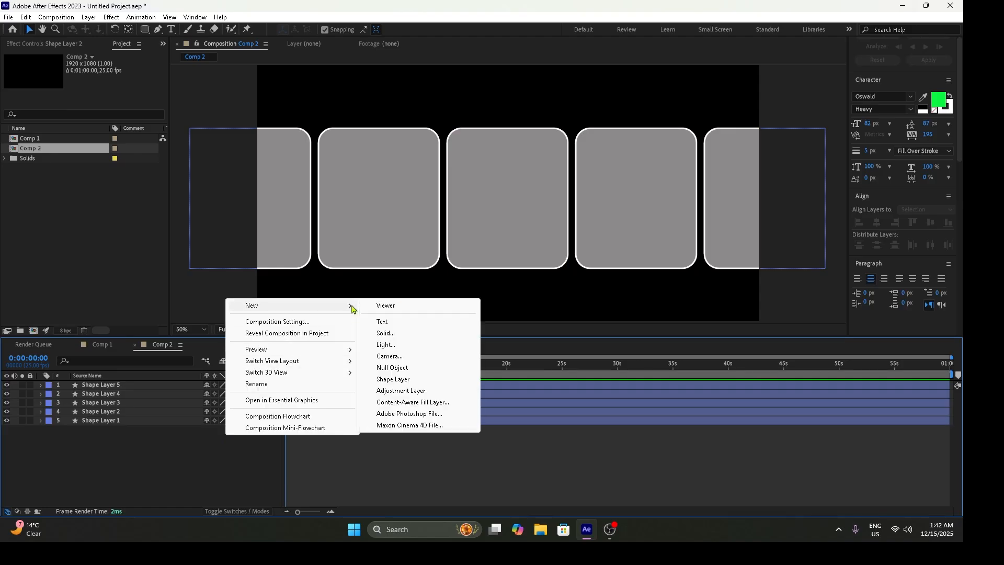
left_click(406, 372)
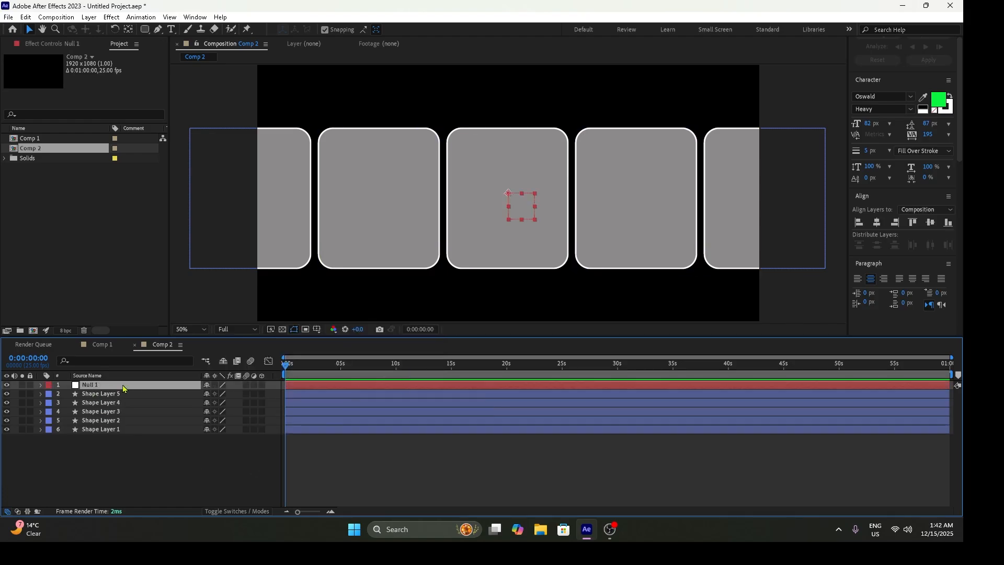
right_click(170, 478)
mouse_move(268, 332)
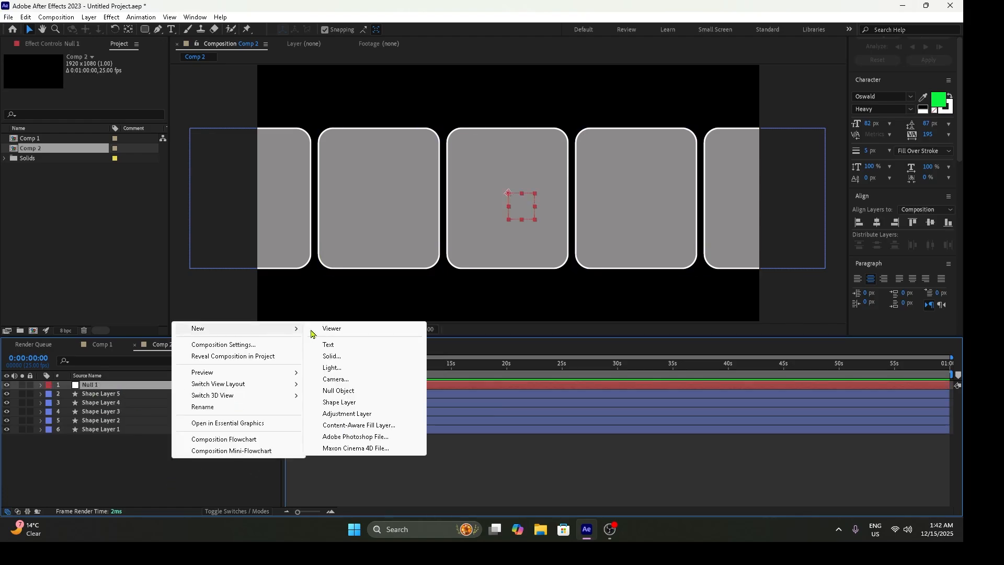
left_click(108, 450)
left_click_drag(108, 451, 125, 403)
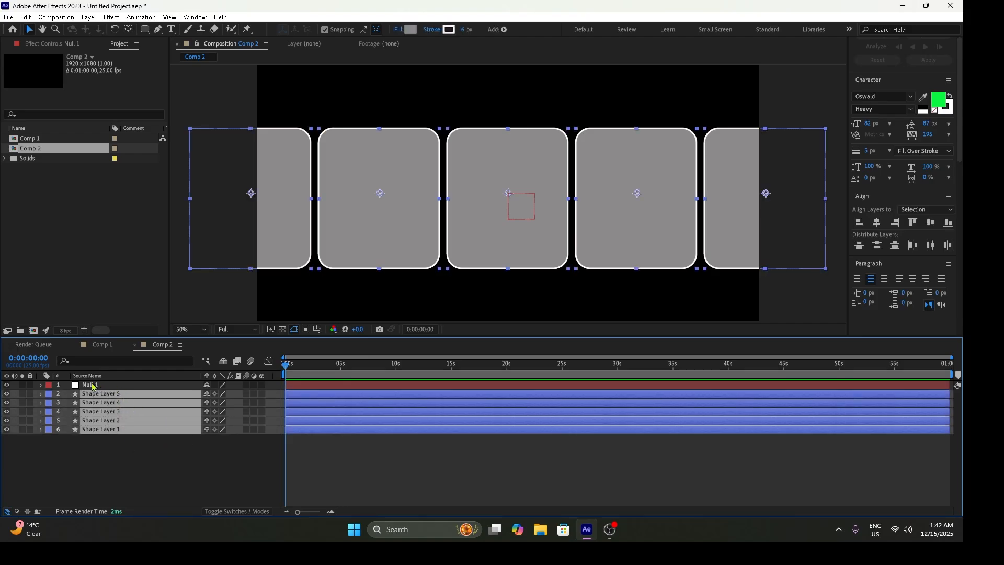
left_click(174, 464)
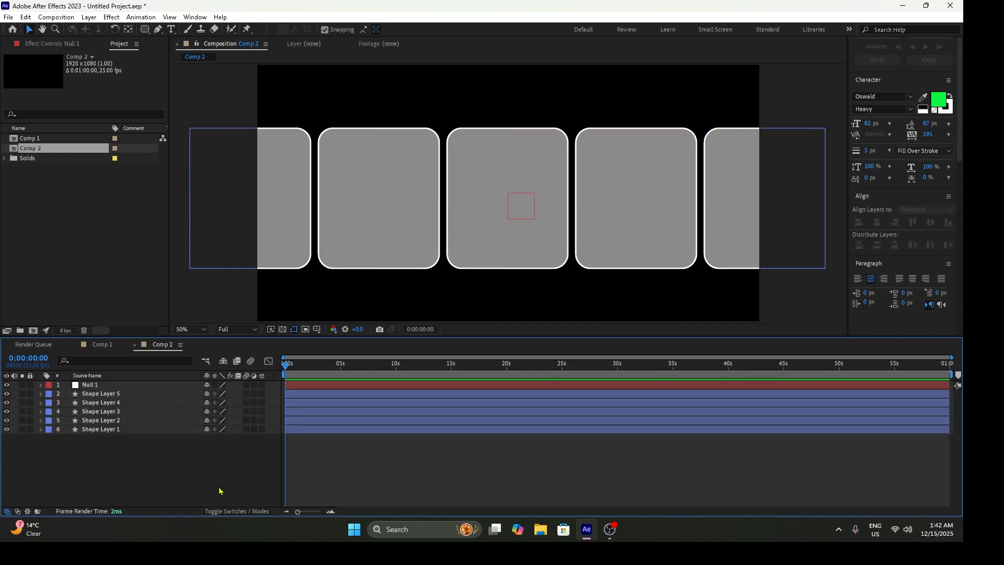
- Show the Parent & Link column and parent all five shape layers to Null 1
right_click(180, 375)
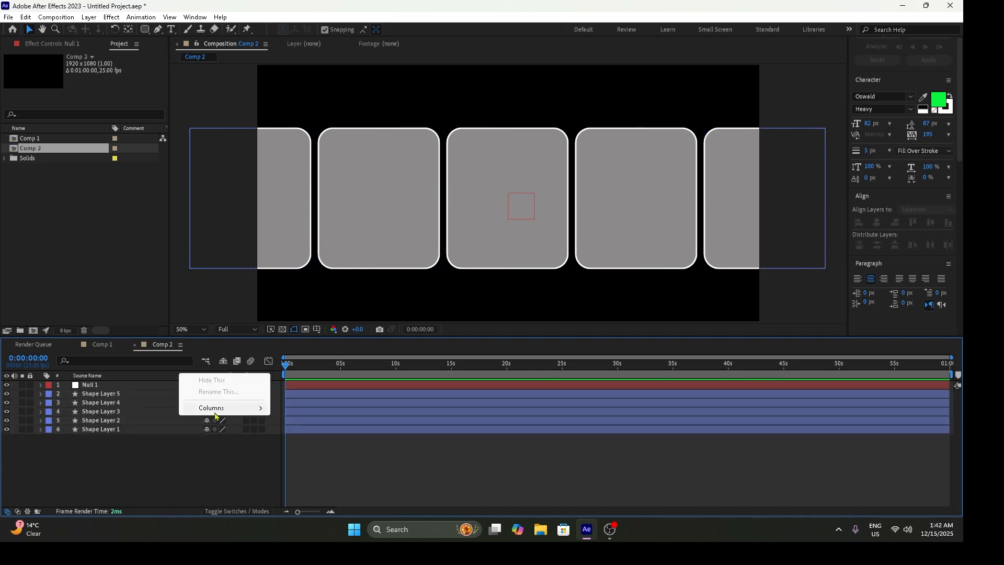
mouse_move(215, 412)
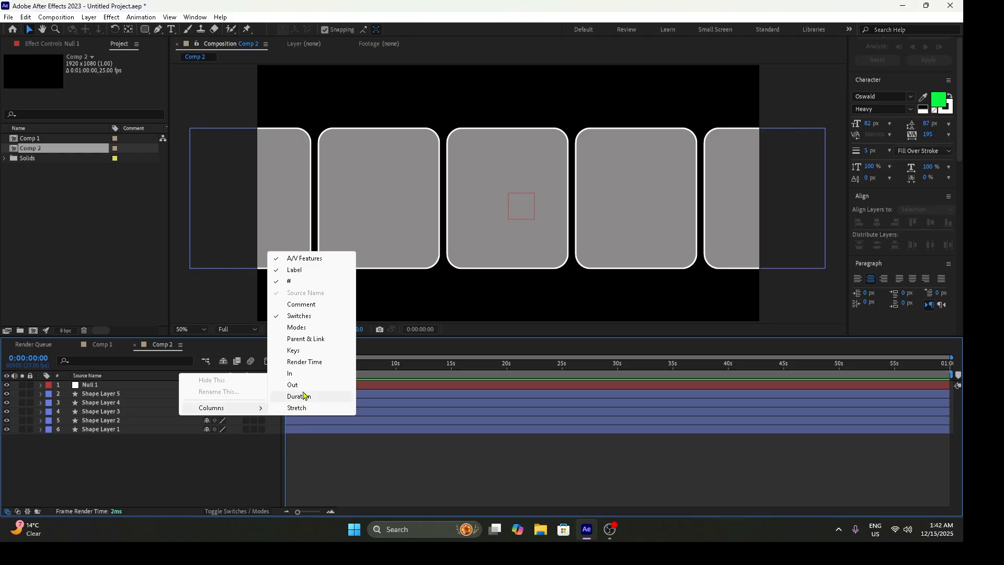
left_click(314, 339)
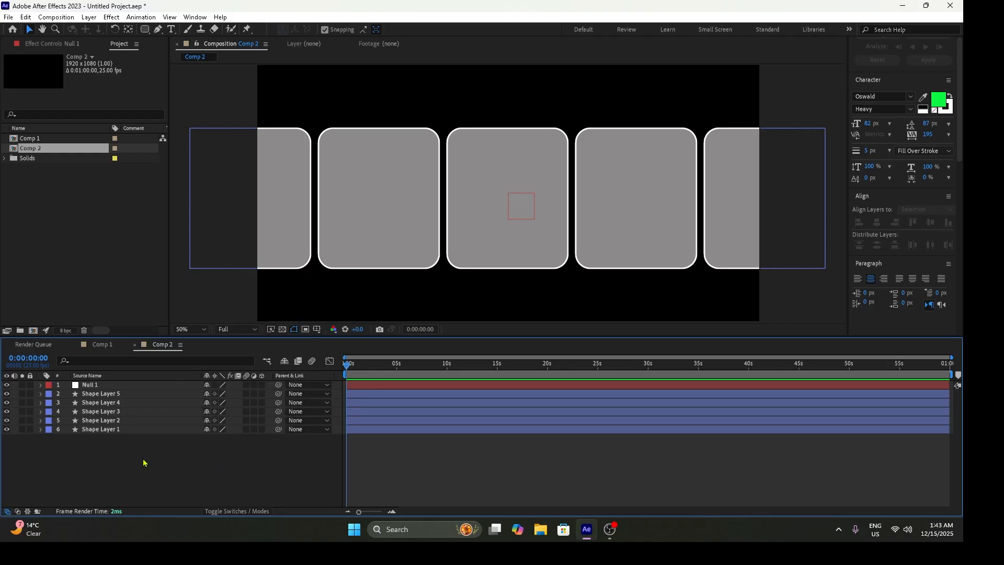
left_click_drag(123, 449, 180, 394)
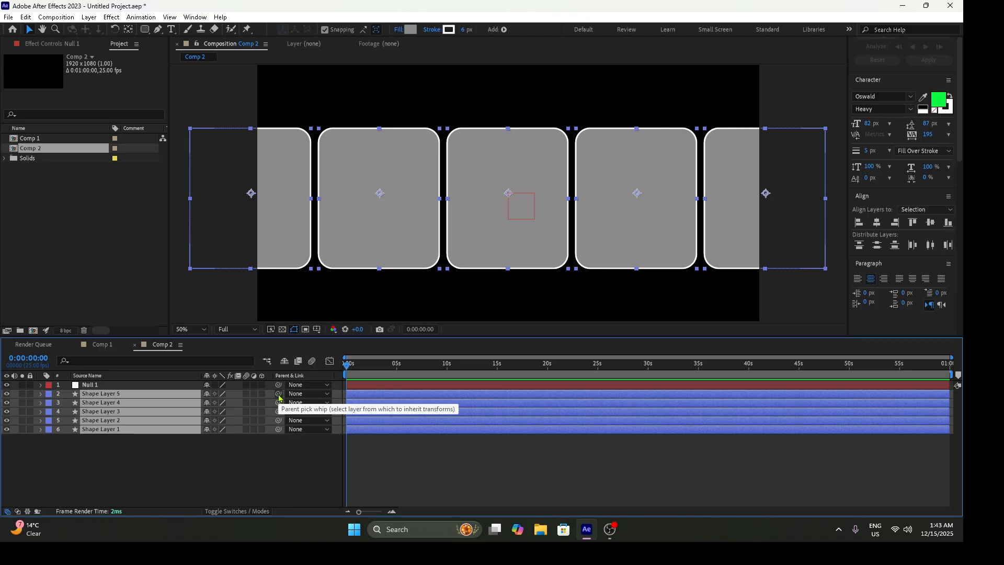
left_click_drag(279, 397, 96, 388)
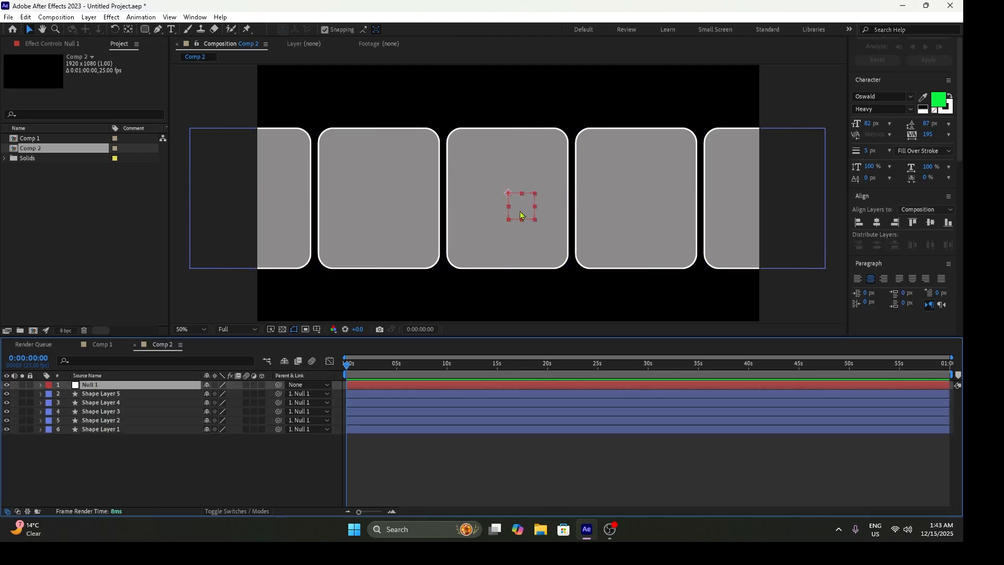
- Test the parenting by moving Null 1 in the composition, and undo the move
mouse_move(522, 213)
left_mouse_down()
mouse_move(519, 234)
mouse_move(516, 176)
mouse_move(460, 226)
mouse_move(506, 242)
mouse_move(504, 220)
left_mouse_up()
key("ctrl+z")
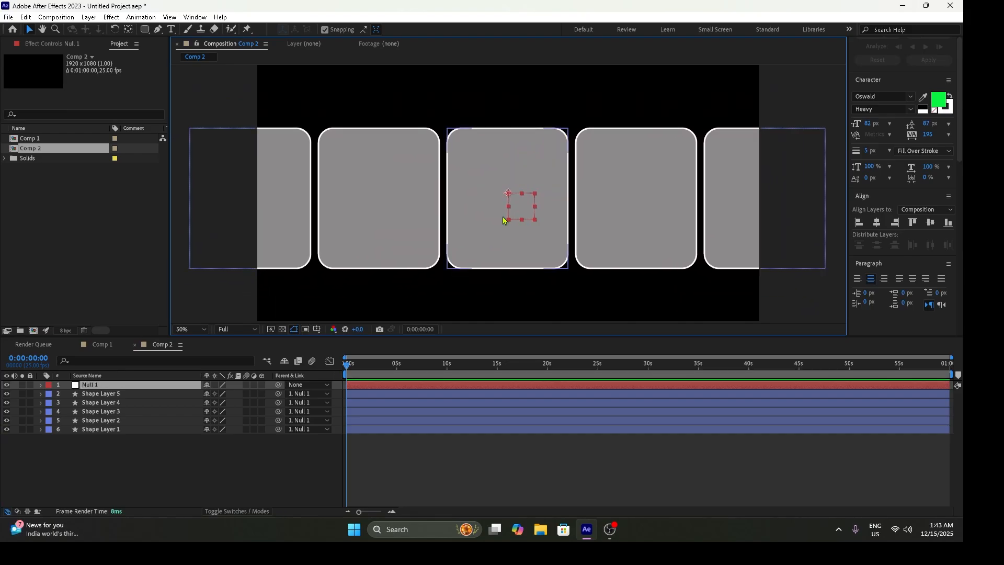
left_click_drag(505, 220, 528, 223)
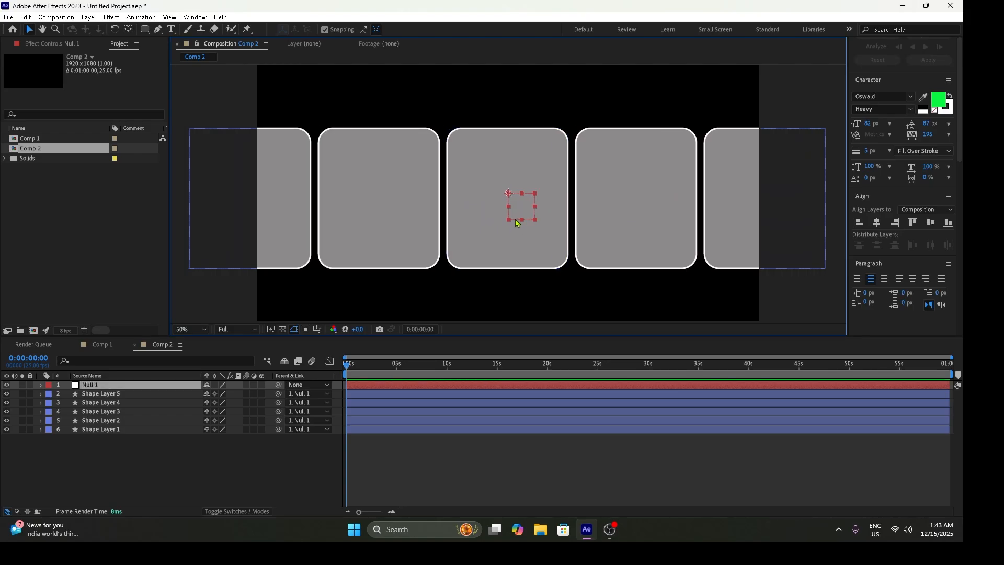
mouse_move(347, 373)
left_mouse_down()
mouse_move(357, 366)
mouse_move(346, 367)
left_mouse_up()
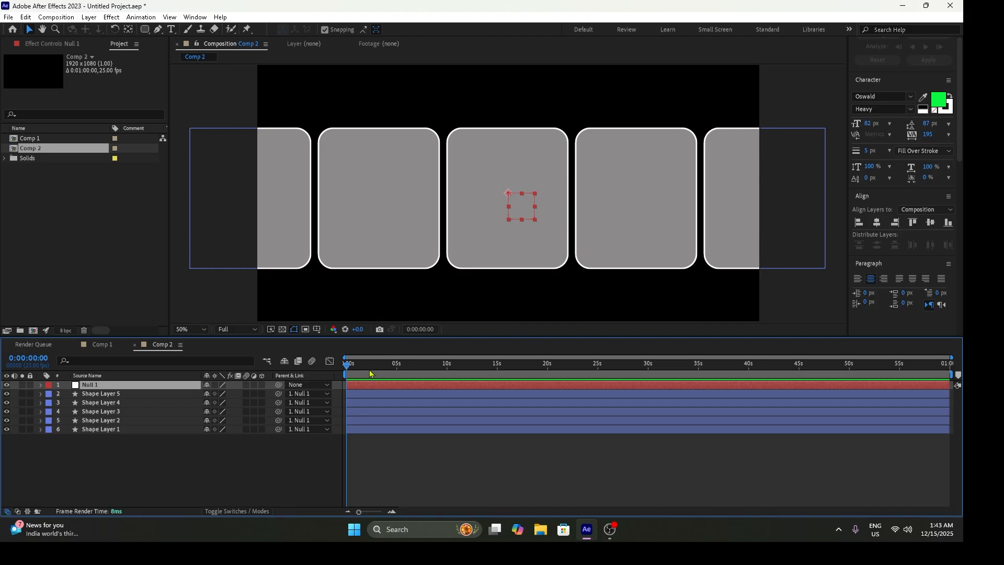
- Reveal Null 1's Position property, enable its animation at 0 seconds, and add keyframes at 1, 2 and 3 seconds
key("p")
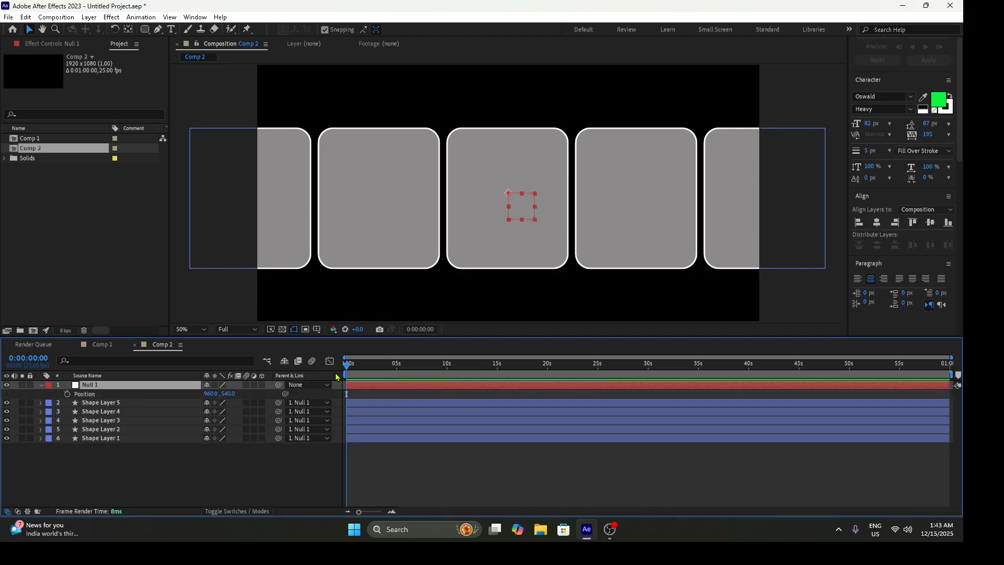
left_click(67, 394)
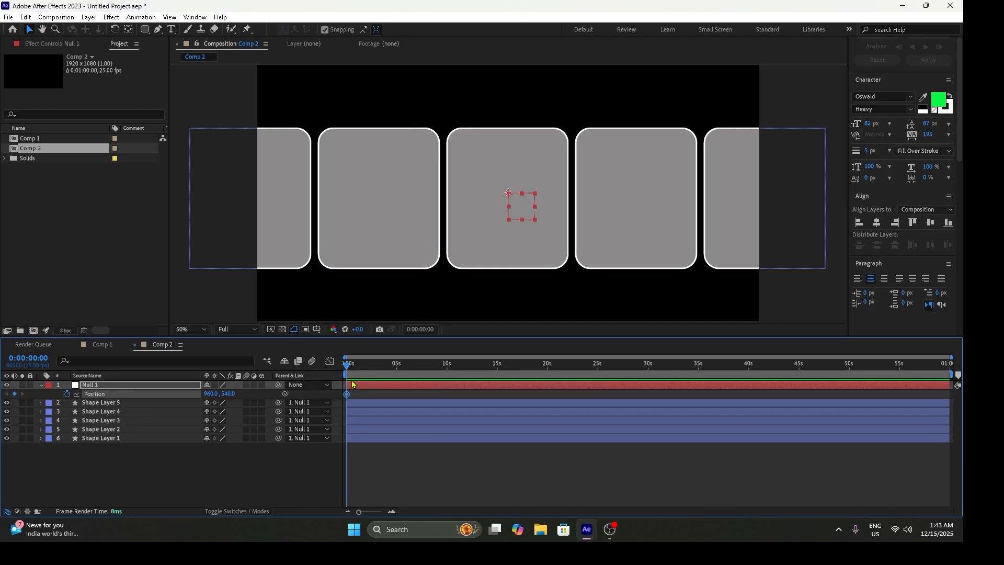
left_click_drag(359, 512, 379, 514)
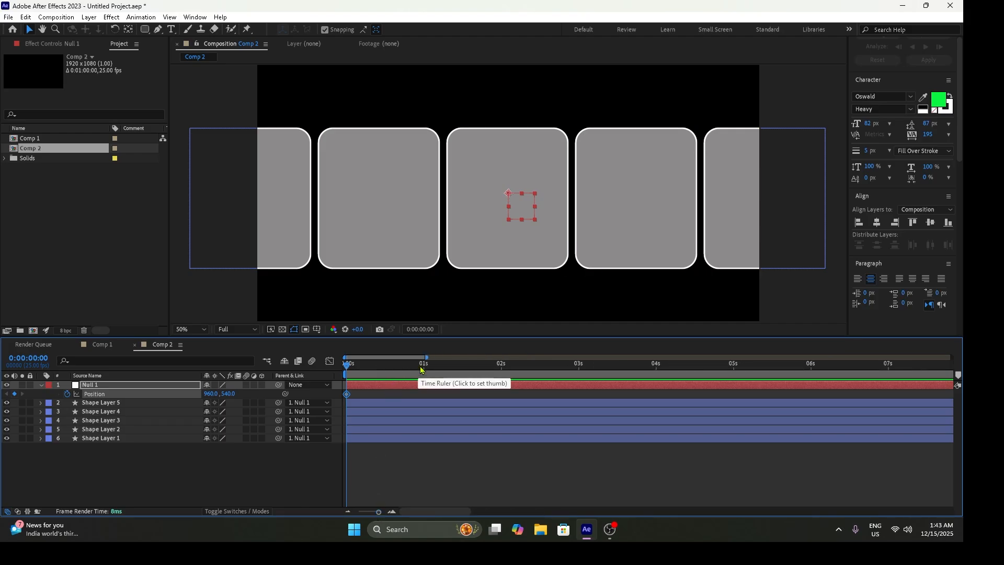
left_click(424, 368)
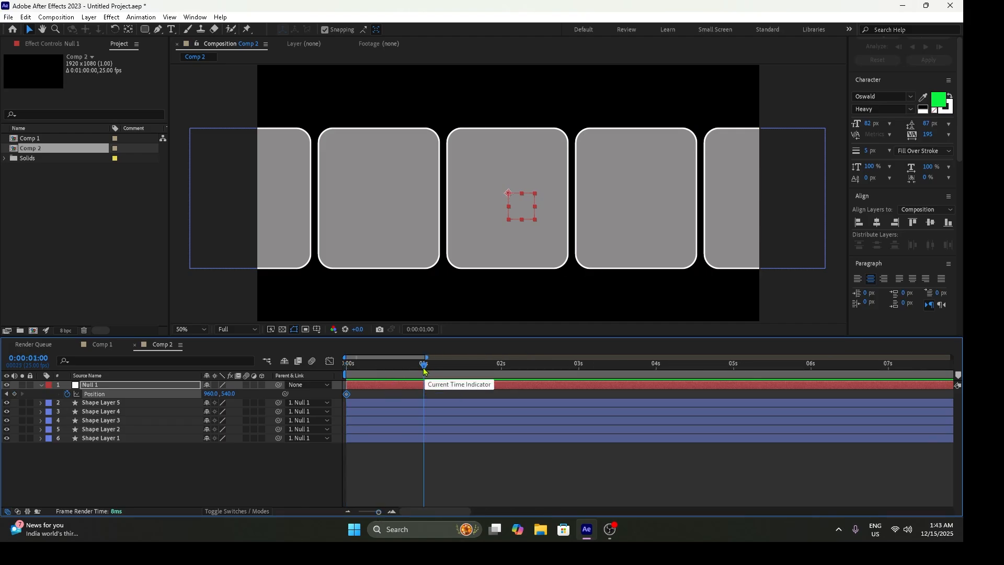
left_click(14, 394)
left_click(502, 368)
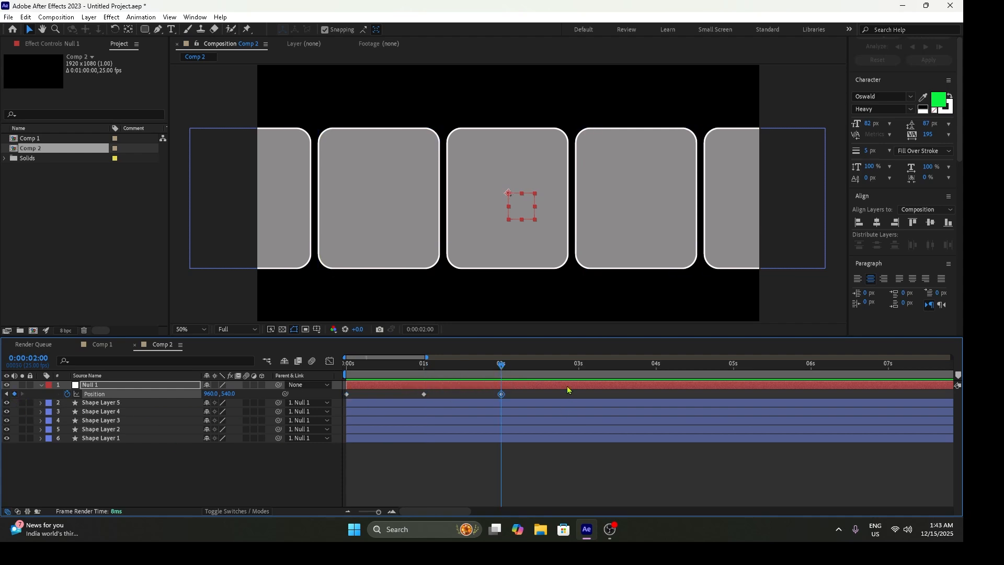
left_click(580, 366)
- Move Null 1 horizontally to X about -252 at the 0-second keyframe and X about 2180 at the 1-second keyframe
left_click_drag(572, 368, 380, 370)
left_click_drag(519, 213, 202, 220)
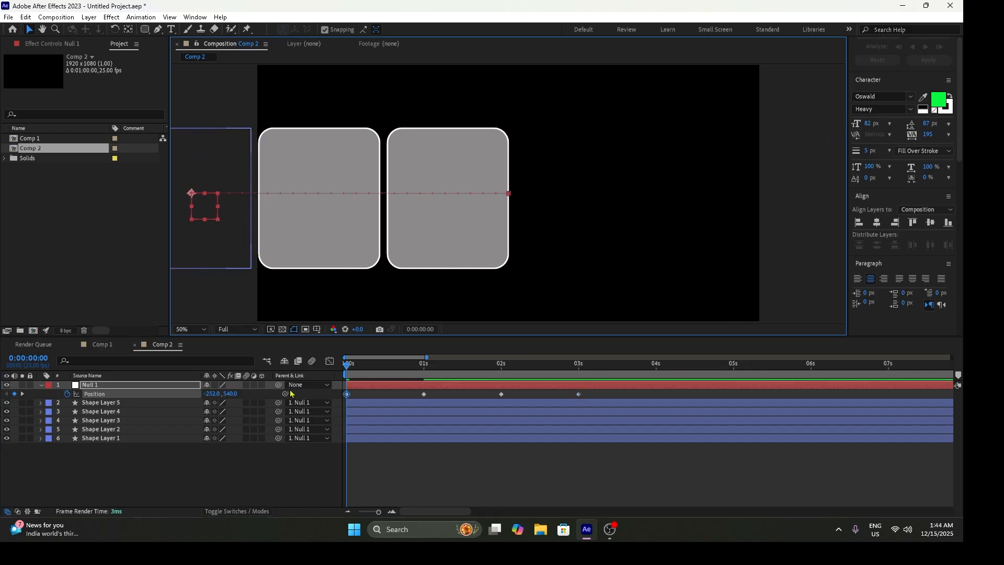
left_click_drag(348, 364, 425, 370)
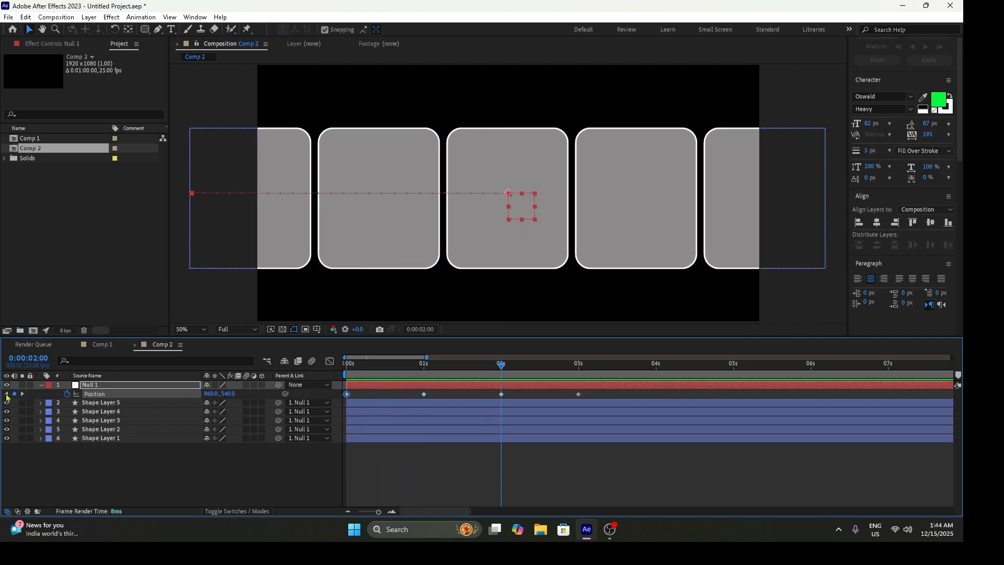
left_click_drag(516, 213, 836, 210)
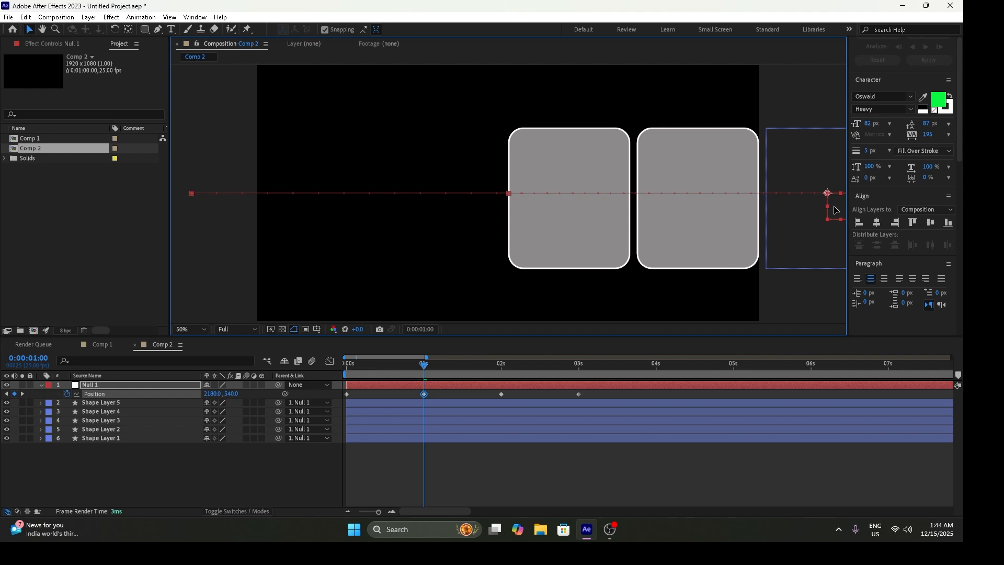
- Move Null 1 horizontally to X about 244 at the 2-second keyframe and X about 1678 at the 3-second keyframe
left_click_drag(432, 376, 498, 377)
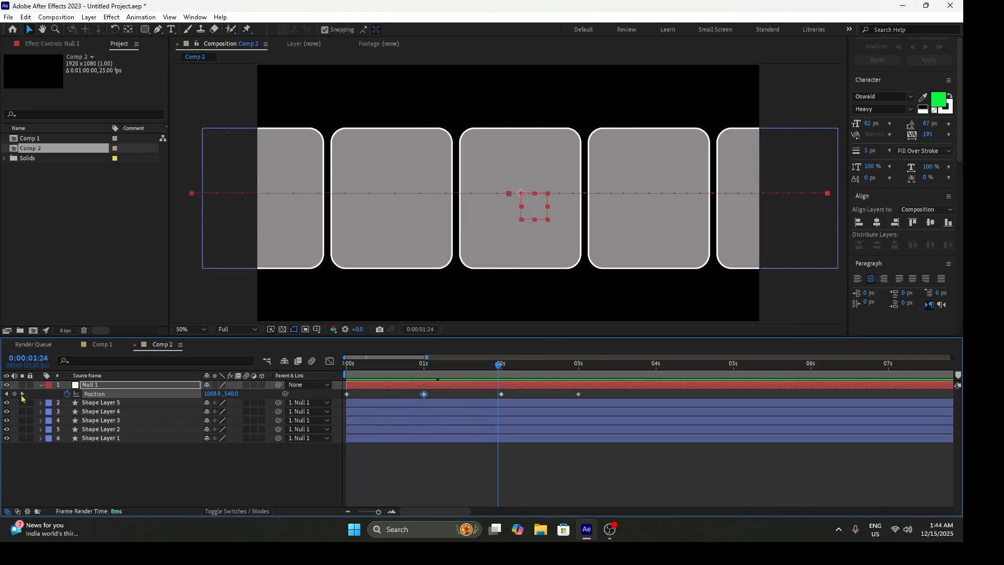
left_click(22, 394)
left_click_drag(530, 218, 343, 218)
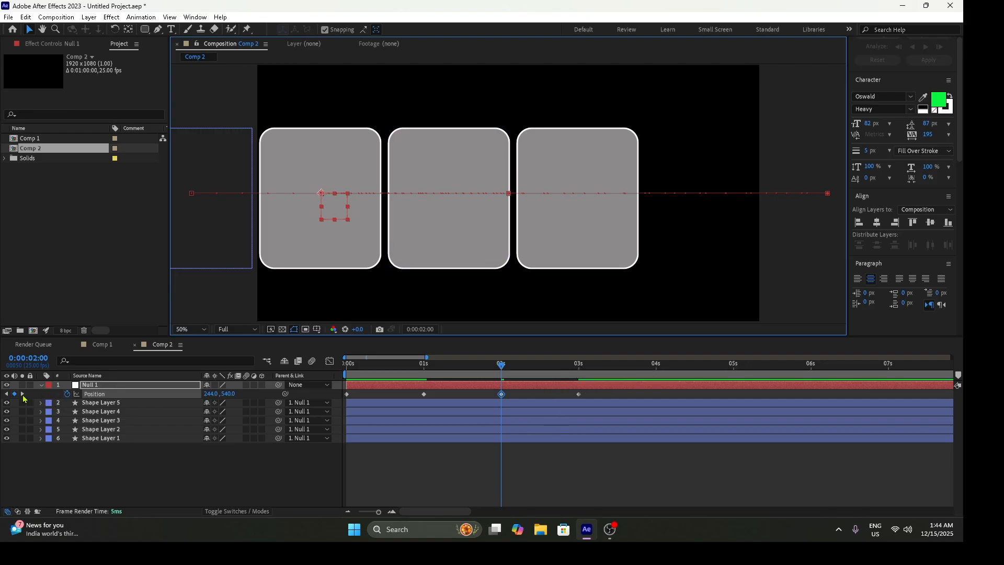
left_click(22, 394)
left_click_drag(520, 225, 707, 225)
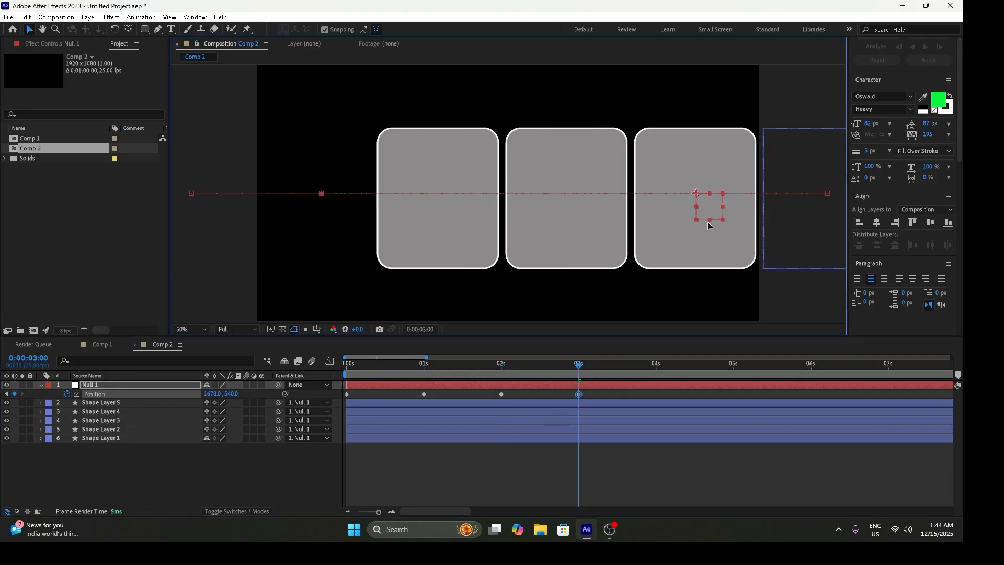
- Add Position keyframes to Null 1 every second from 4 to 10 seconds with diminishing swings around the centre, and preview the motion
mouse_move(577, 374)
left_mouse_down()
mouse_move(361, 365)
mouse_move(578, 372)
left_mouse_up()
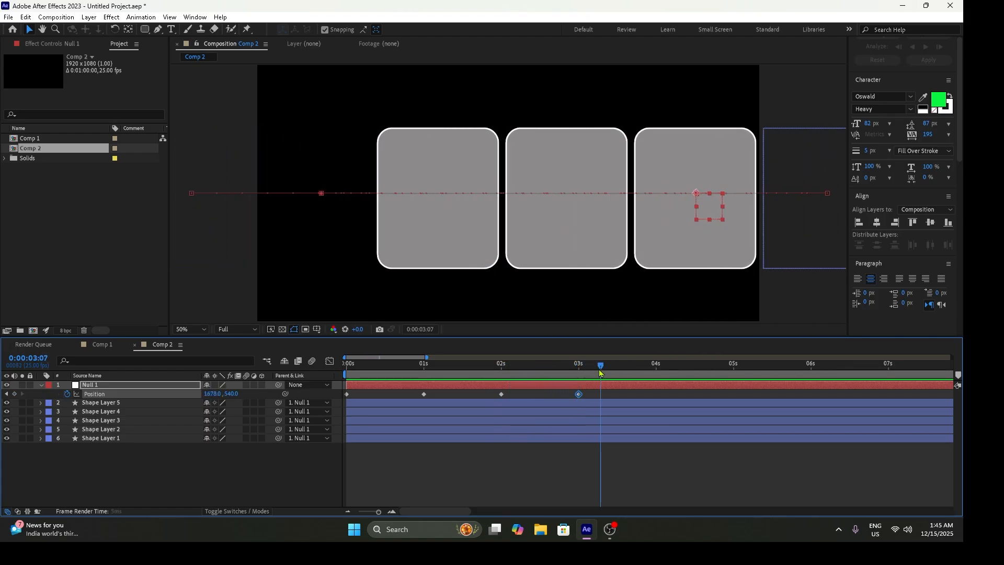
left_click_drag(642, 372, 656, 373)
left_click(14, 391)
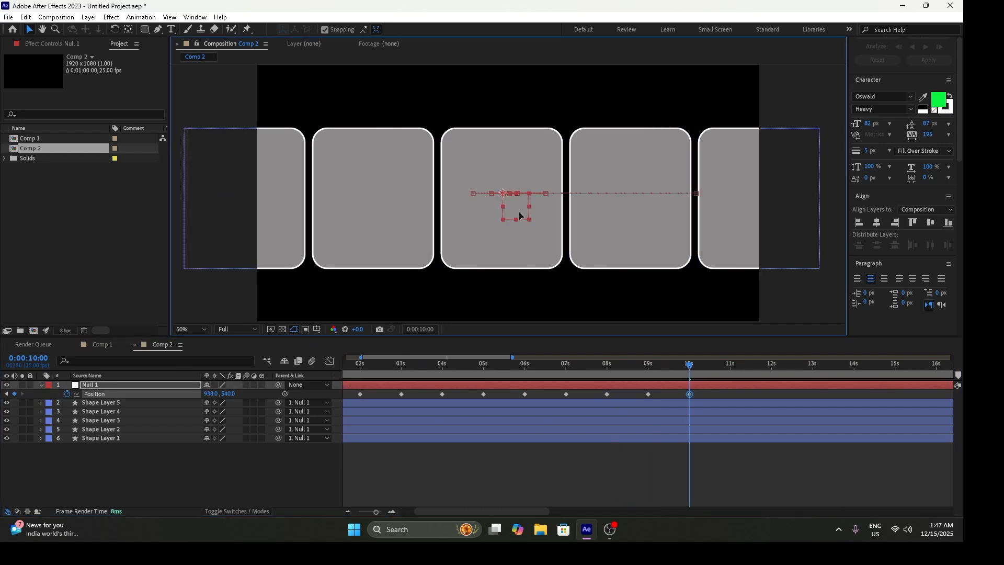
key("space")
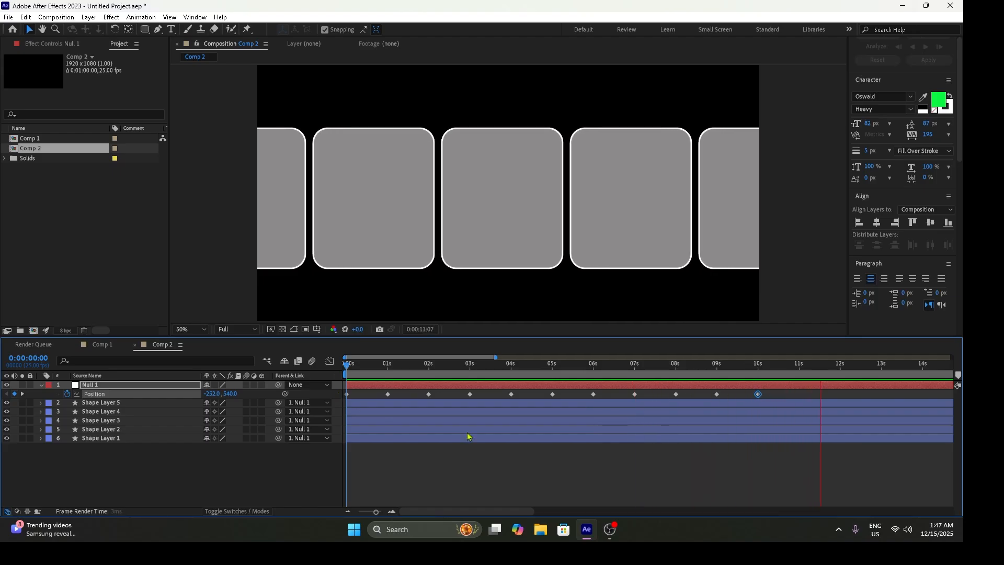
- Apply Easy Ease to all of Null 1's Position keyframes and preview the animation from the start
left_click_drag(459, 390, 351, 395)
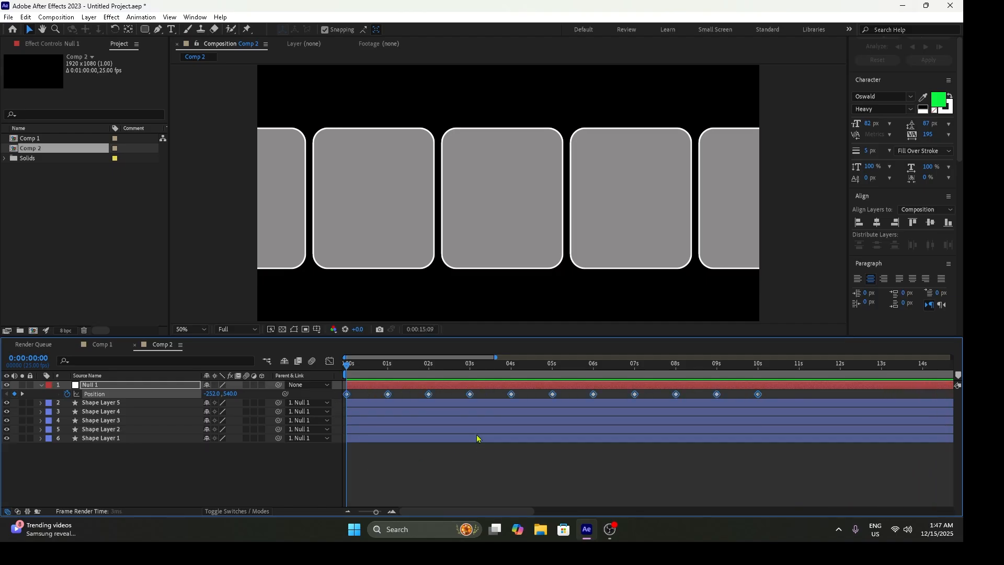
key("space")
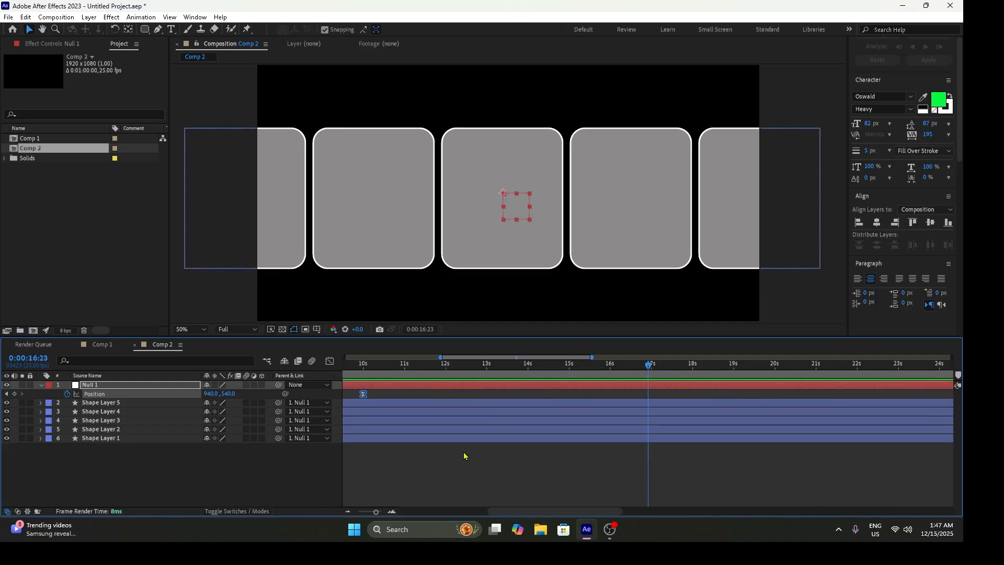
left_click_drag(518, 371, 256, 363)
key("space")
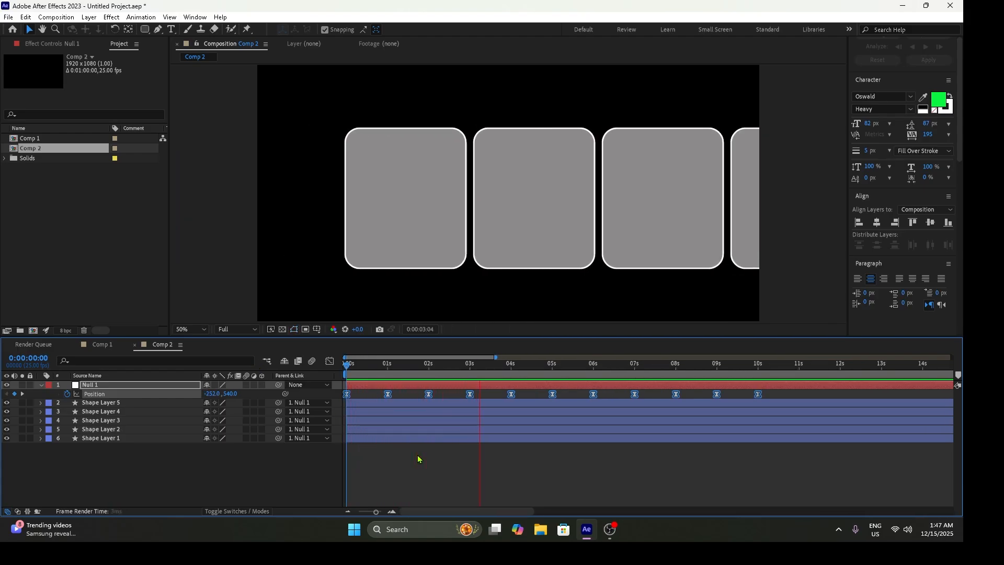
- Enable motion blur for the composition, Null 1 and all five shape layers, and preview the result
key("space")
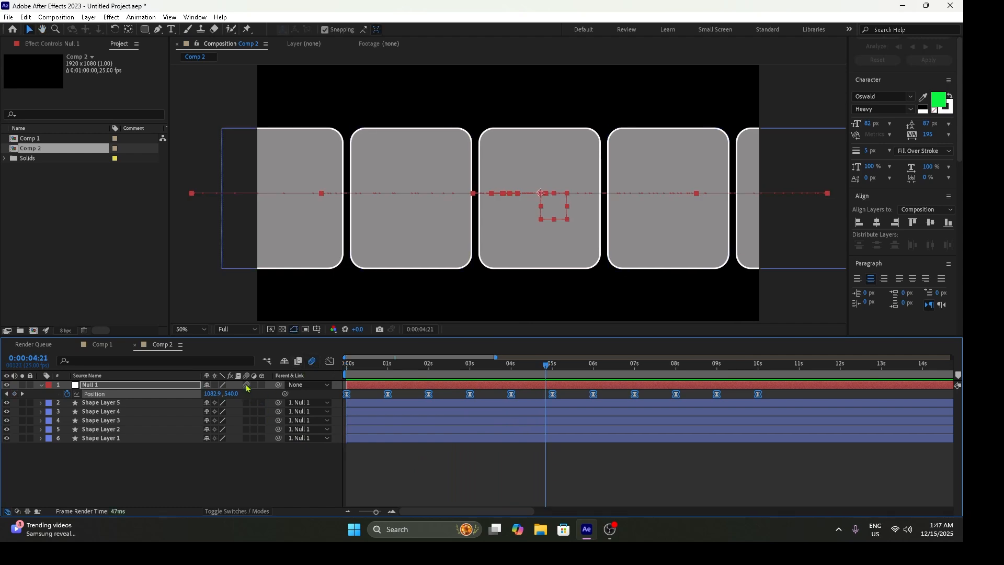
key("Home")
key("space")
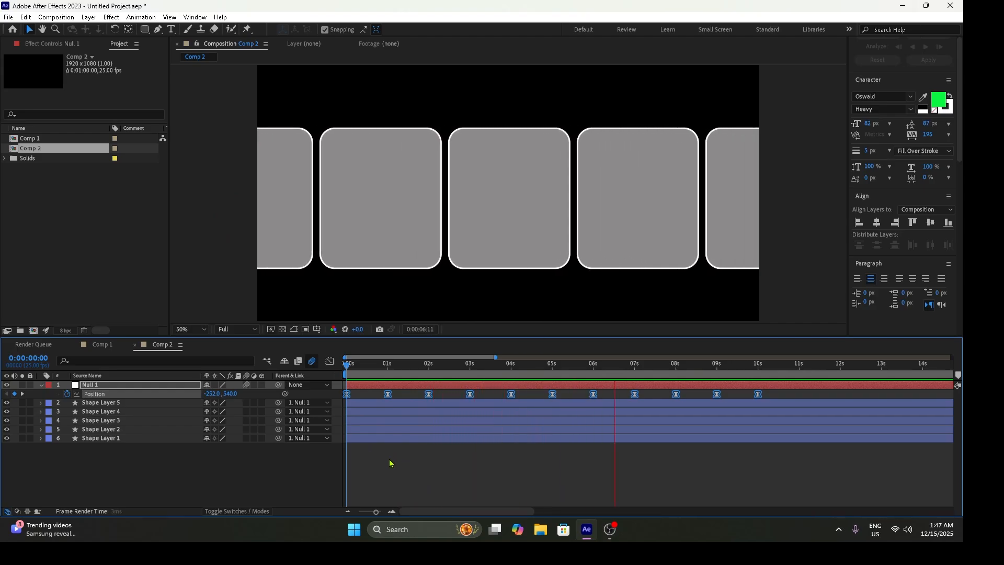
left_click_drag(249, 404, 244, 446)
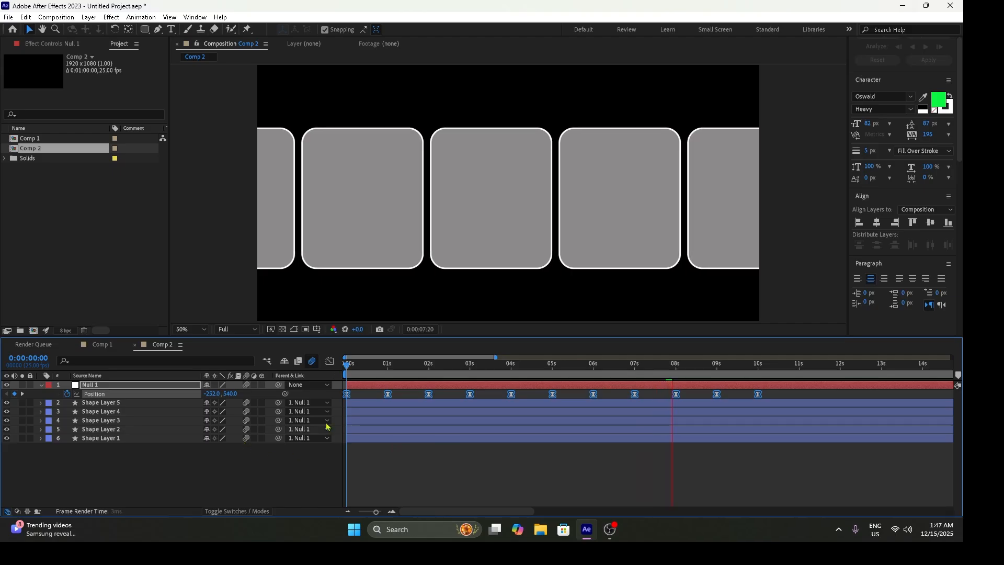
key("space")
key("space")
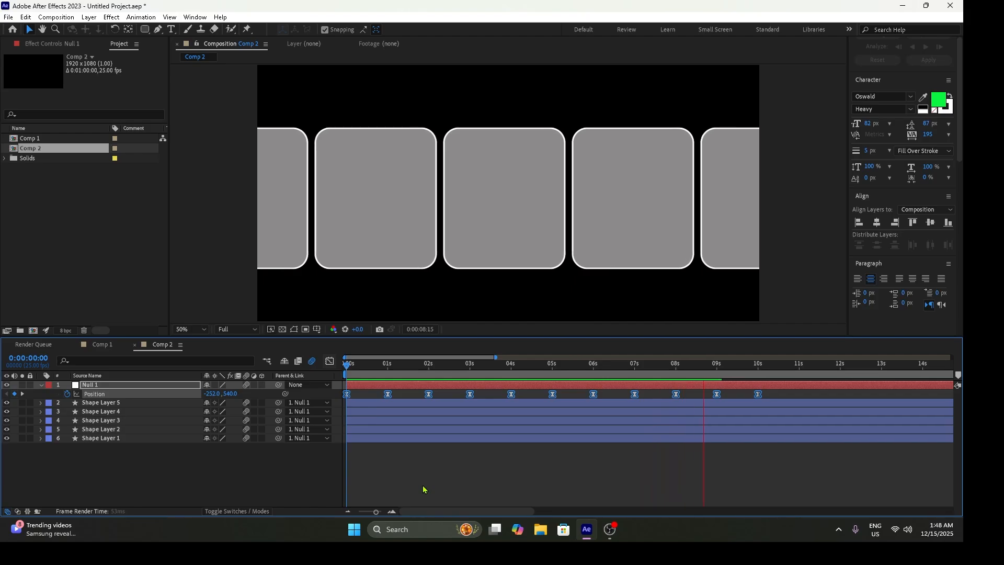
key("space")
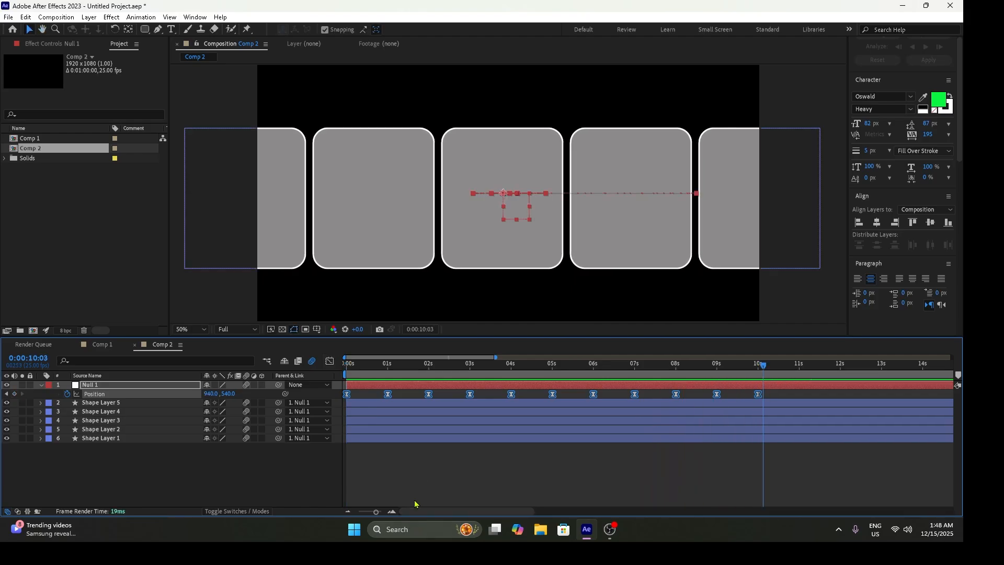
- Open the Graph Editor, lengthen the ease handles of all Position keyframes to sharpen the speed peaks, and preview the motion
left_click(330, 368)
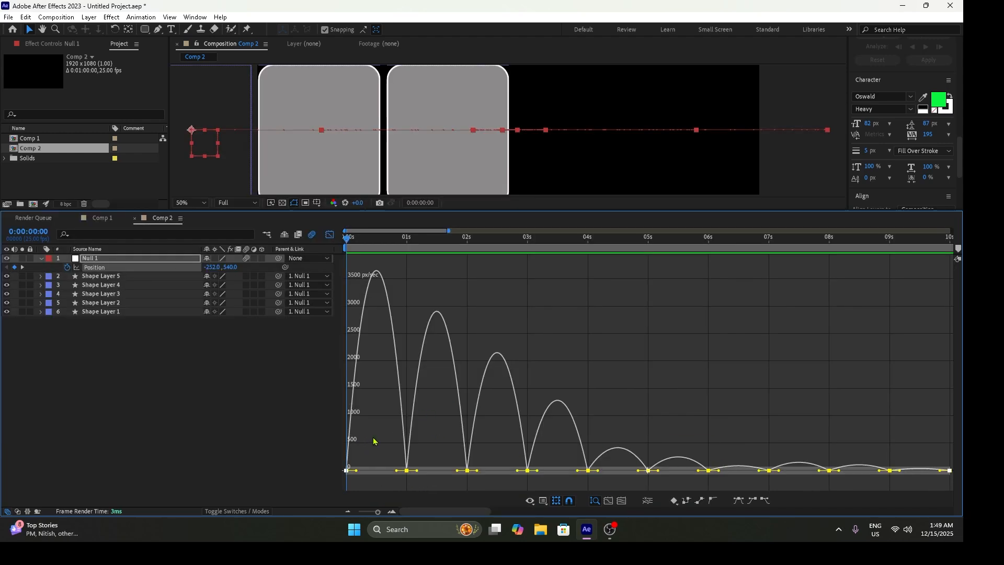
left_click_drag(354, 473, 385, 473)
key("space")
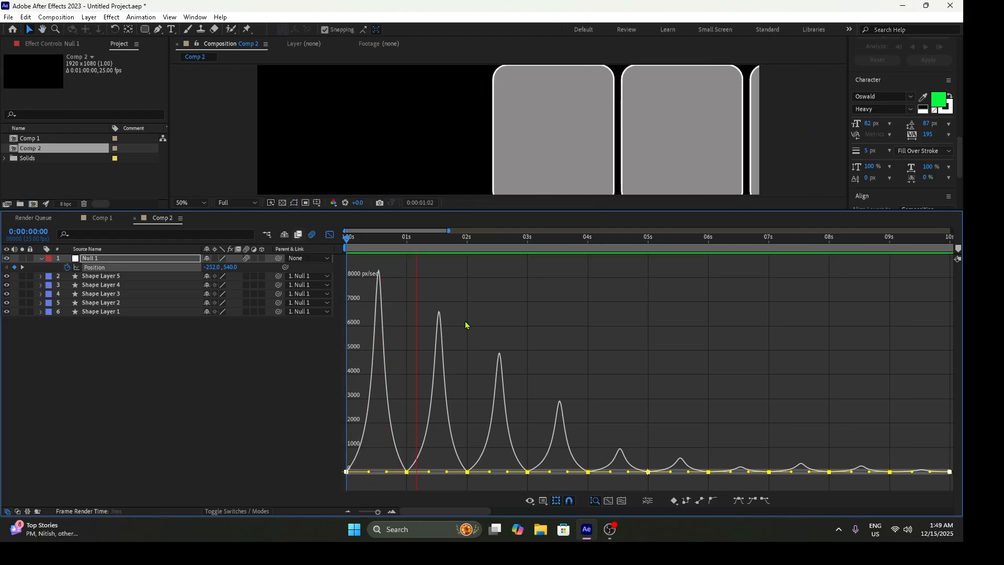
- Switch to the value graph and adjust Null 1's Position X keyframes, lowering the 1- and 3-second peaks and raising the 2-second dip
right_click(537, 369)
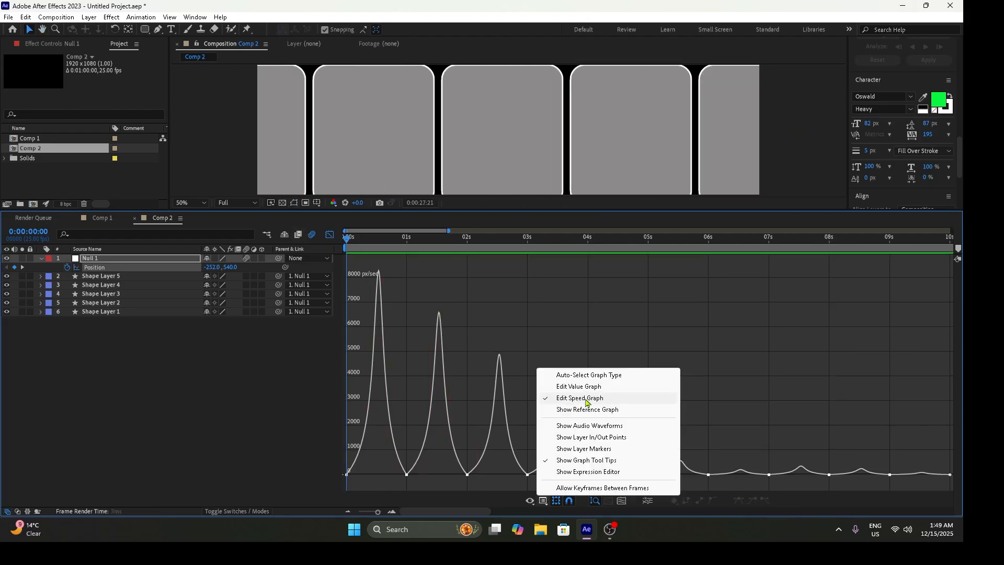
left_click(582, 387)
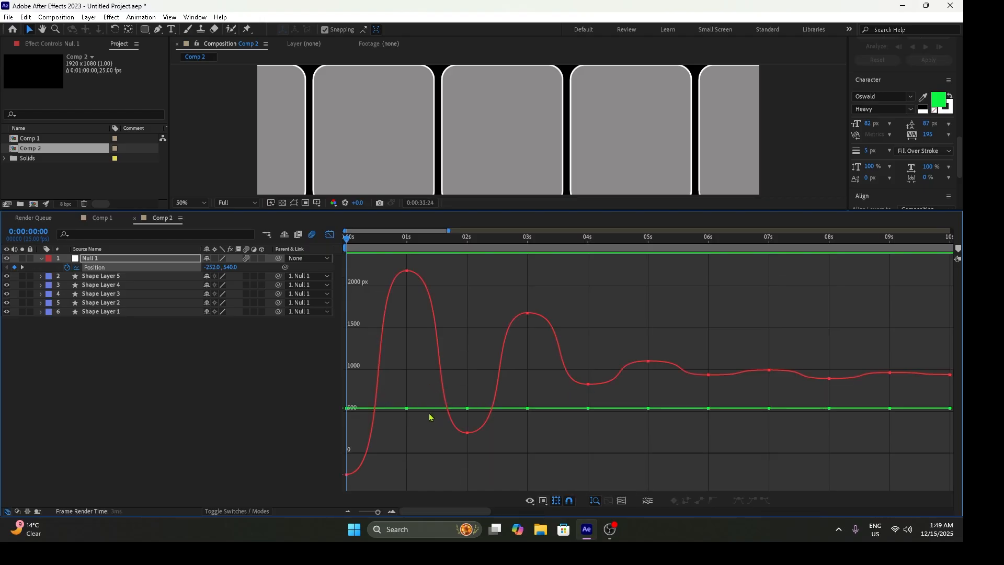
left_click(389, 322)
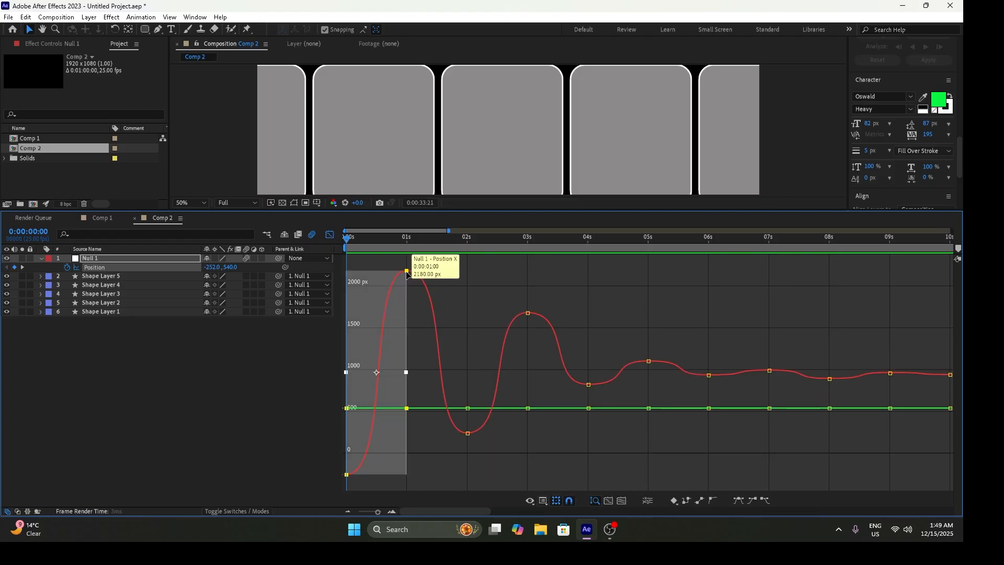
left_click(407, 271)
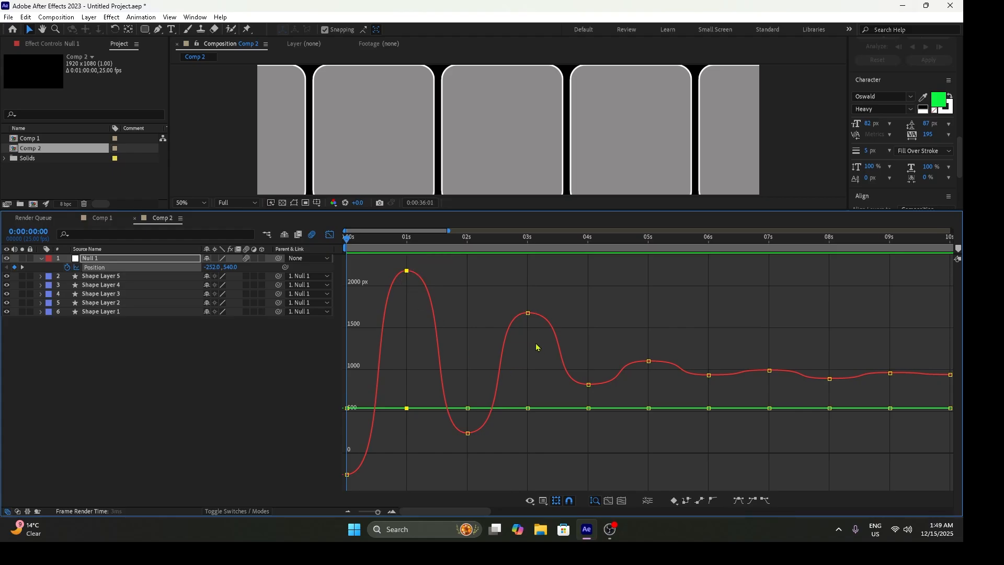
left_click(530, 313)
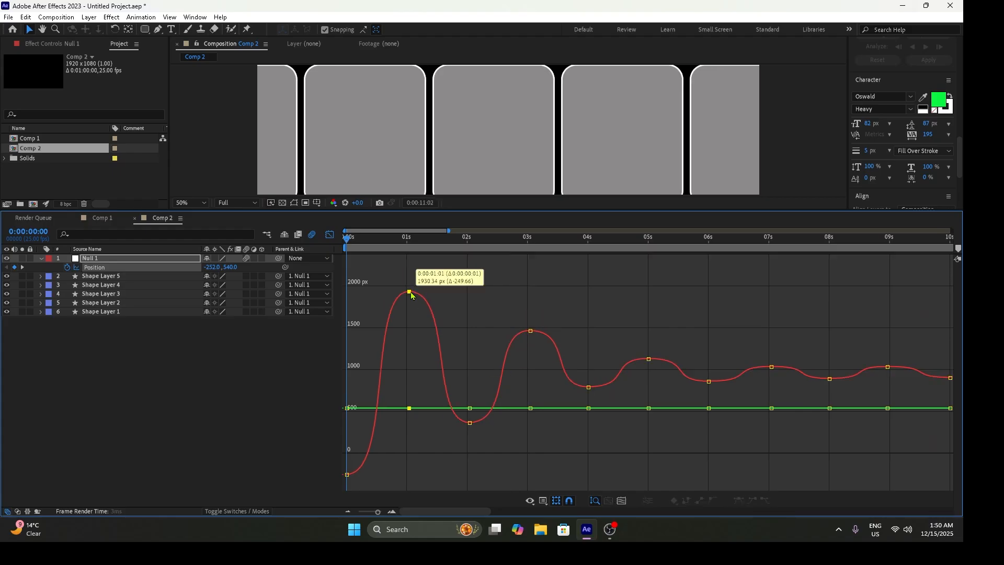
left_click_drag(411, 294, 414, 303)
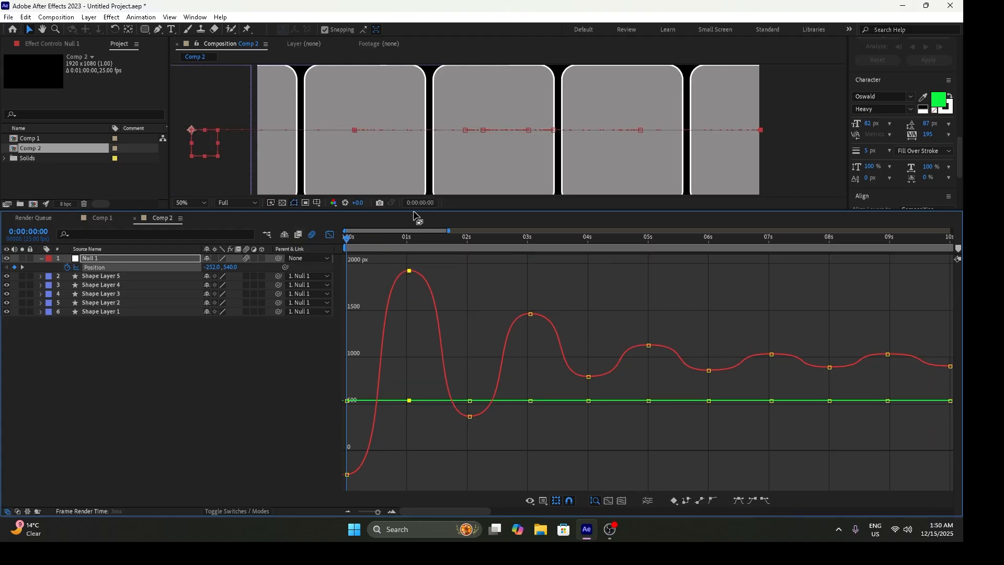
- Close the Graph Editor, shrink the timeline to enlarge the composition view, and preview the adjusted animation from the start
left_click_drag(414, 215, 414, 253)
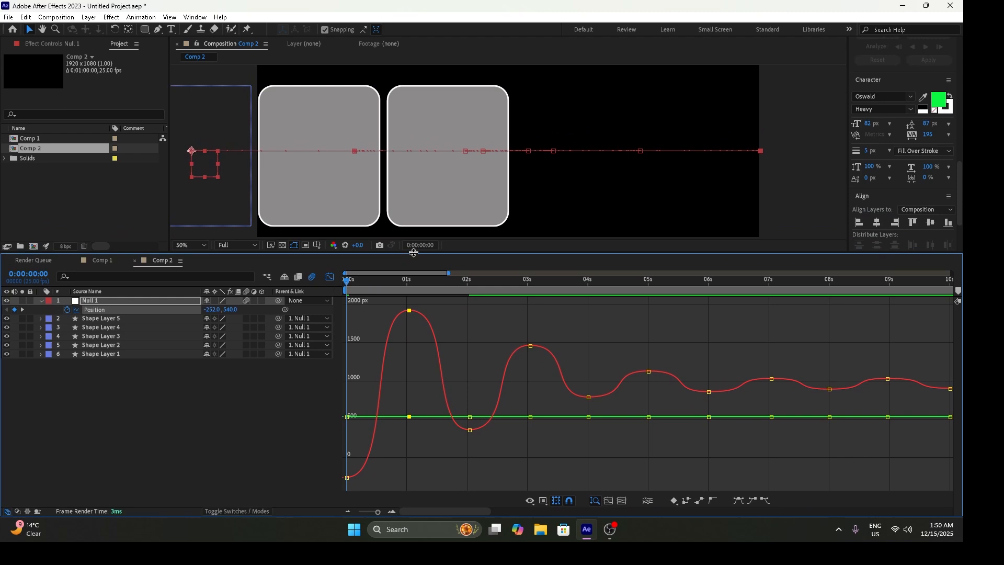
left_click(329, 277)
left_click_drag(396, 253, 426, 342)
key("space")
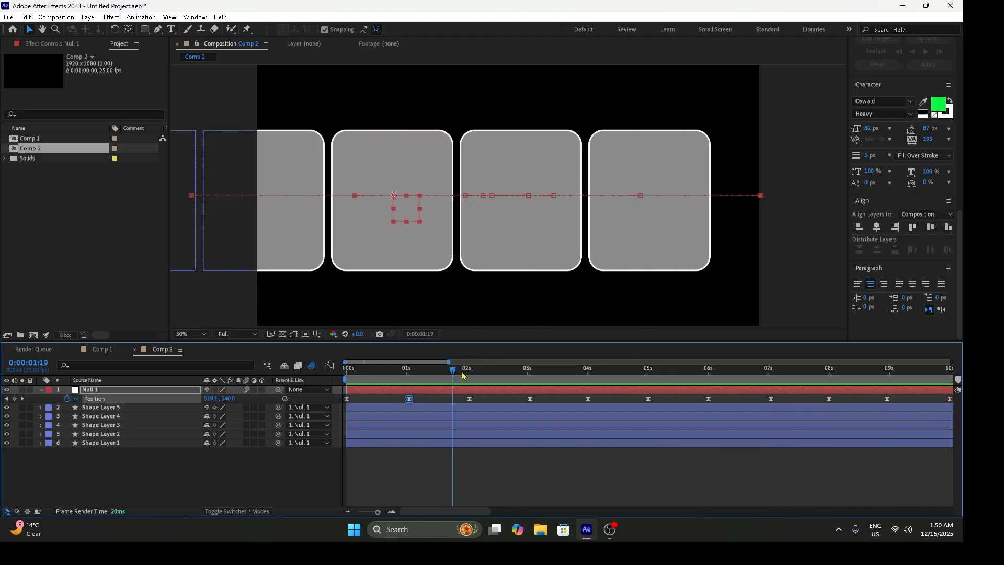
key("space")
key("space")
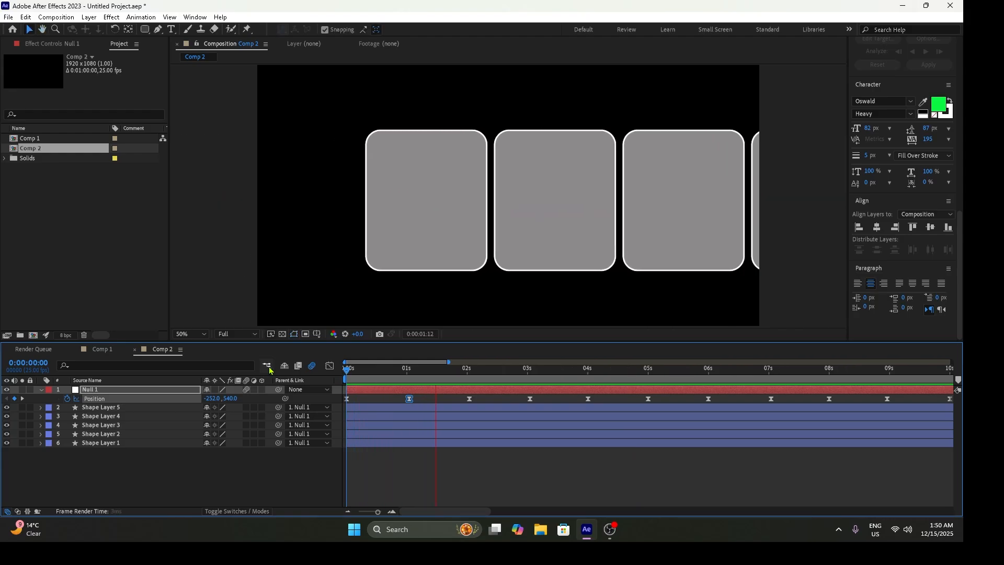